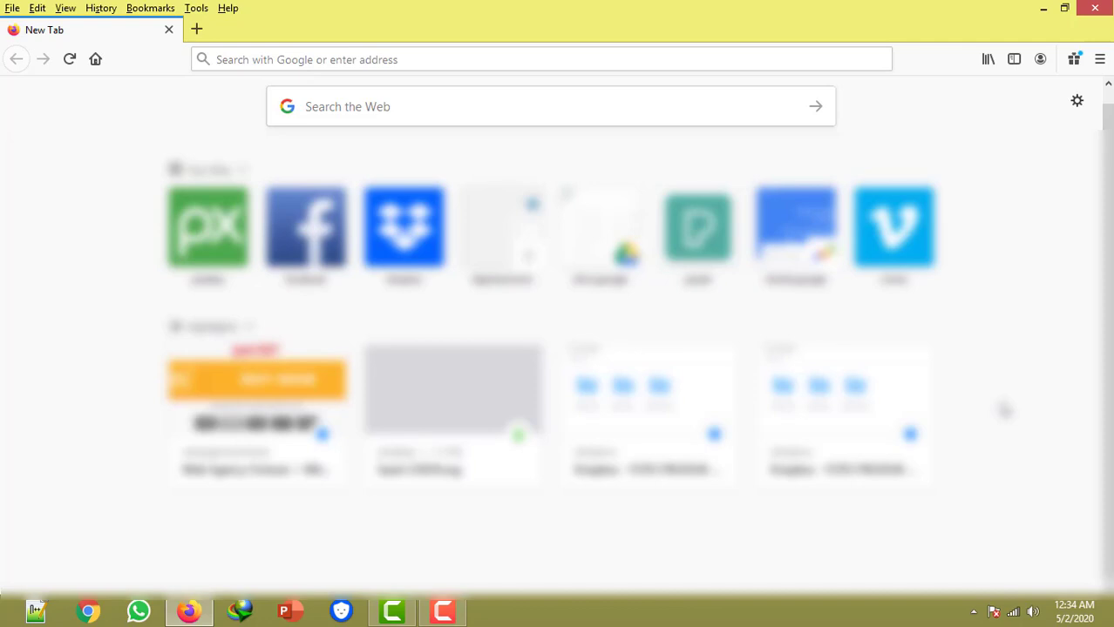
Step: Search the web for "google trends"
left_click(334, 113)
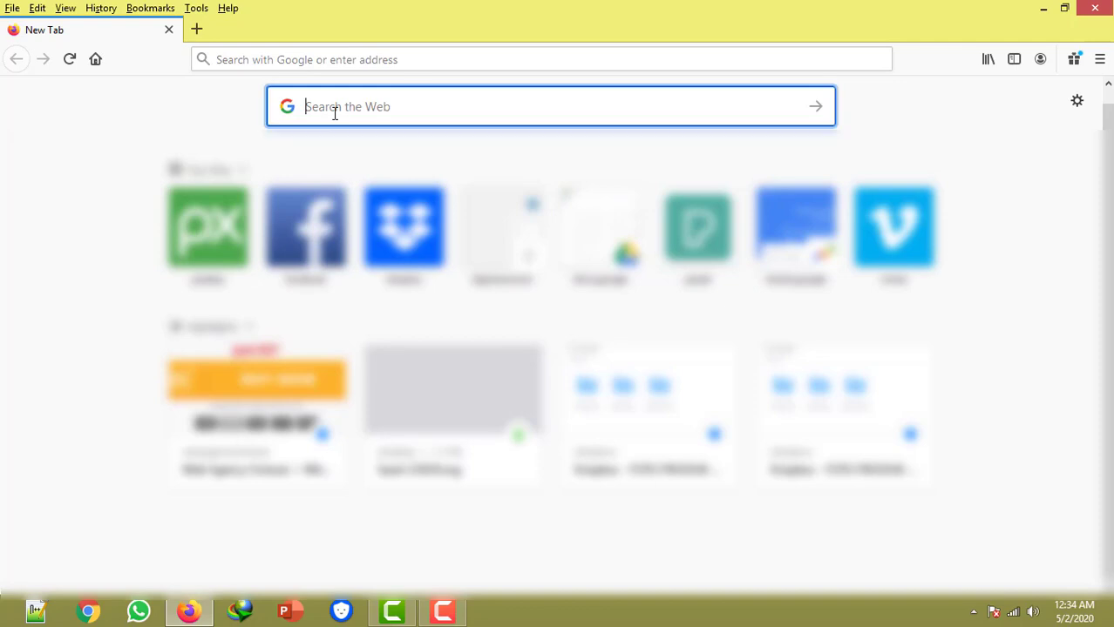
type("google")
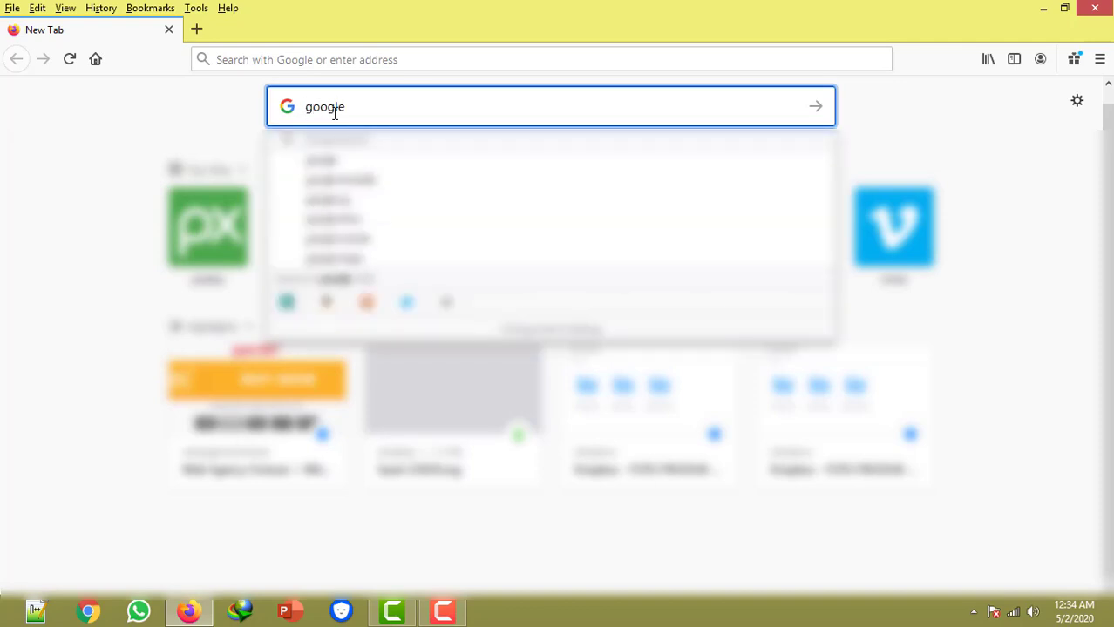
type(" trends")
key("Return")
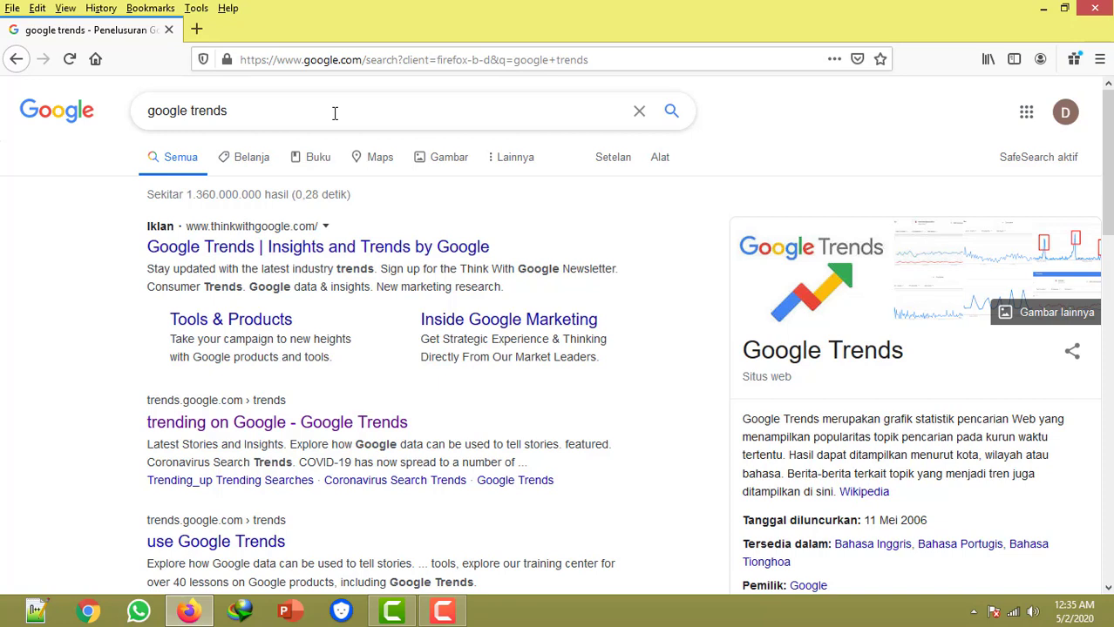
Step: Open the "trending on Google - Google Trends" search result in a new tab and switch to that tab
scroll(335, 327, "down", 2)
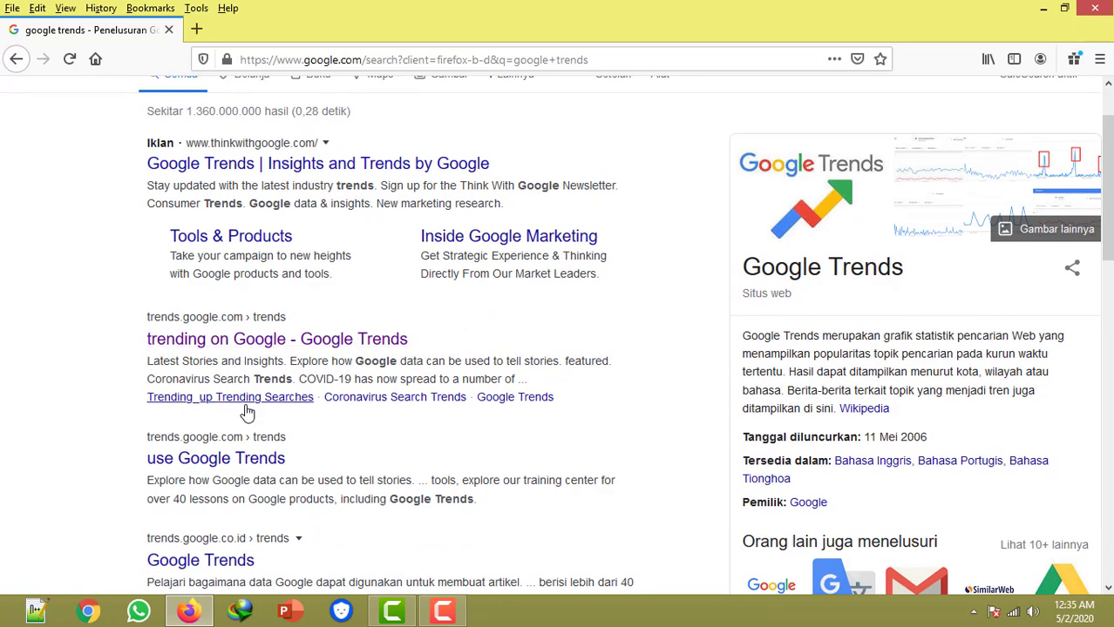
right_click(262, 352)
left_click(300, 358)
left_click(266, 30)
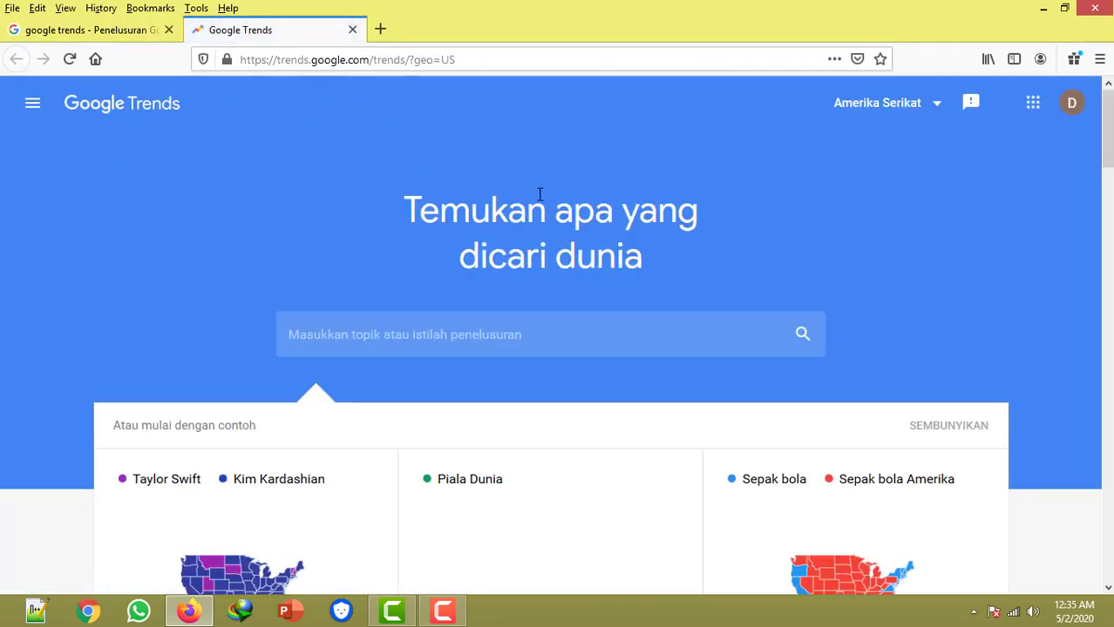
Step: Change the Google Trends region to Indonesia
scroll(401, 357, "down", 1)
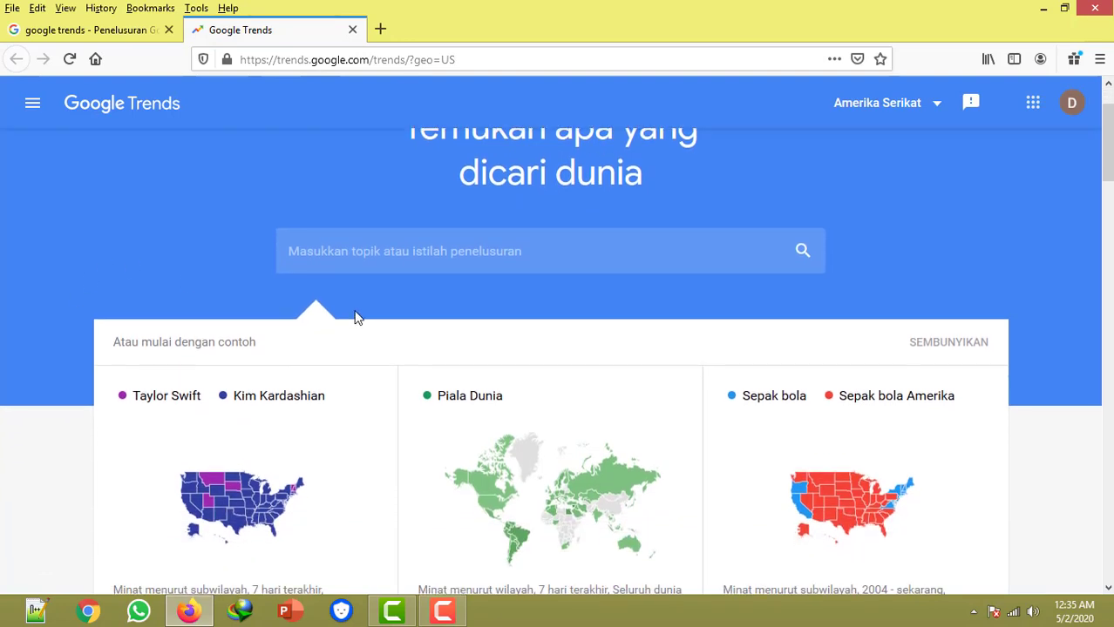
scroll(340, 301, "up", 1)
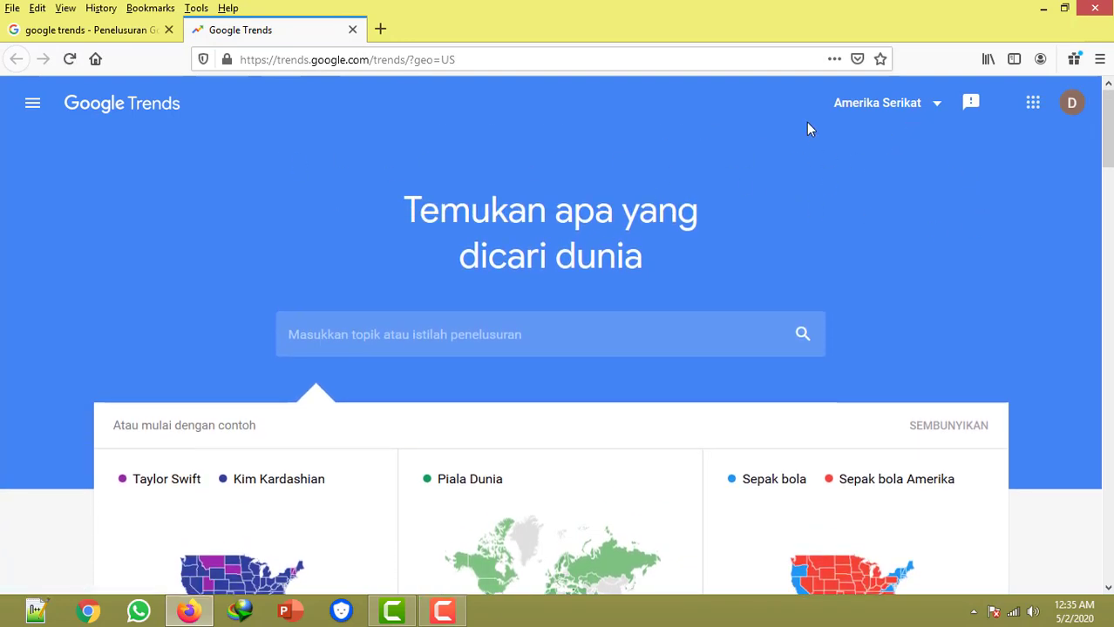
left_click(925, 108)
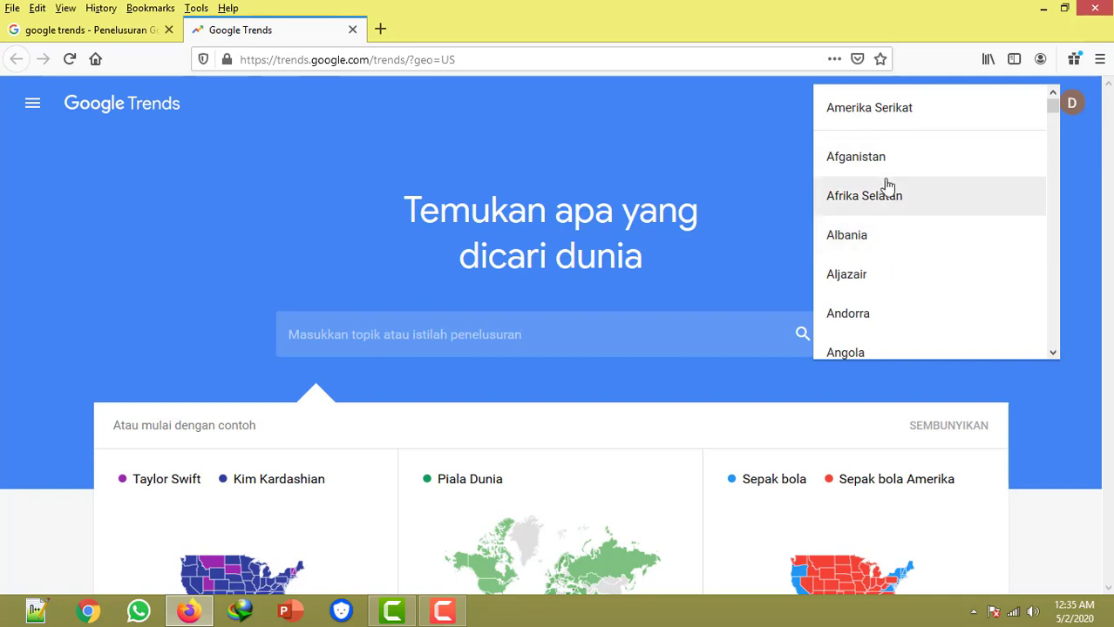
scroll(871, 228, "down", 10)
scroll(880, 231, "down", 8)
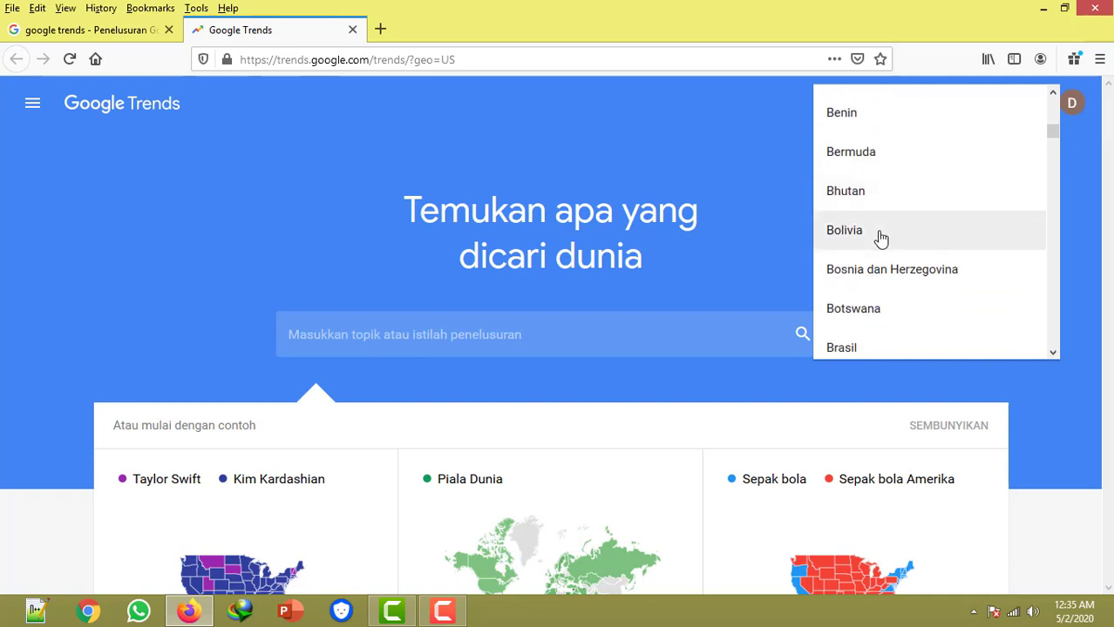
left_click_drag(1051, 140, 1049, 179)
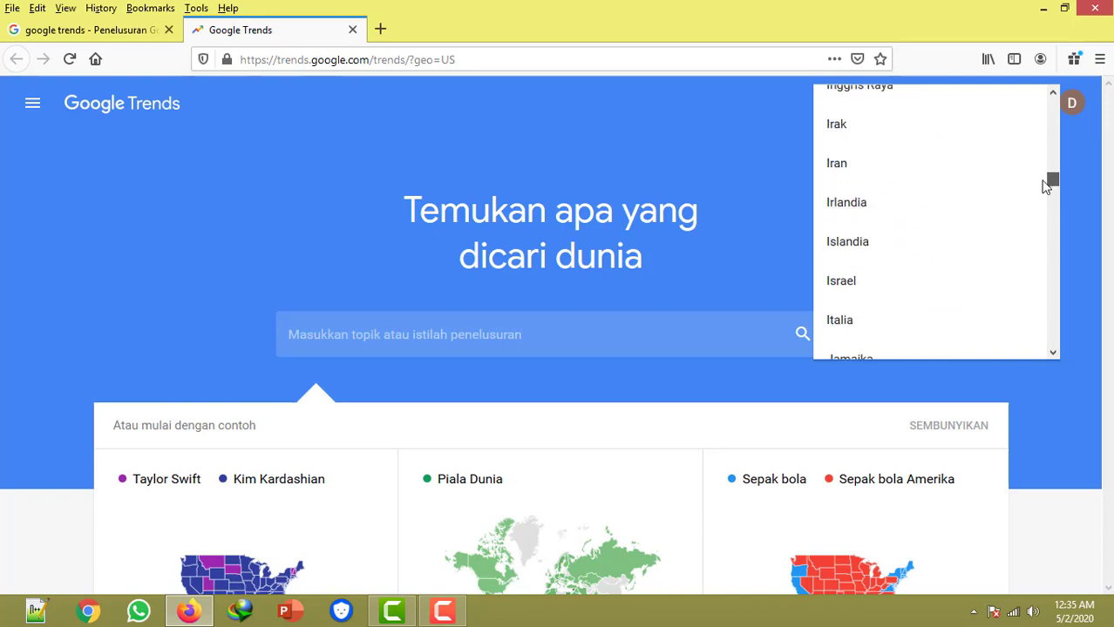
scroll(885, 187, "up", 2)
scroll(878, 174, "up", 1)
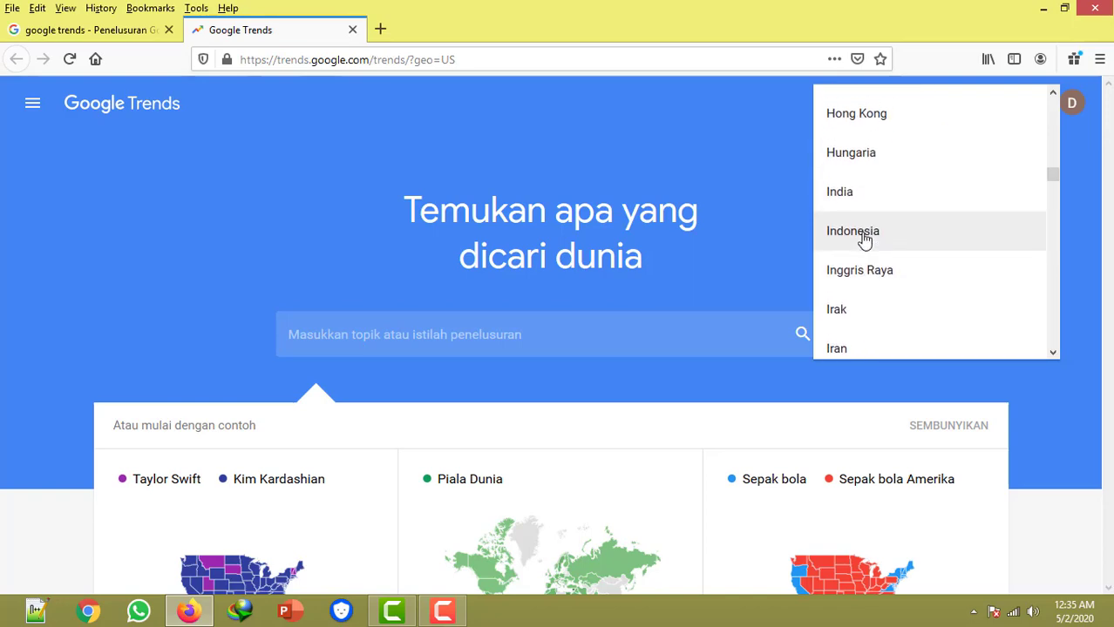
left_click(862, 231)
Step: Examine the homepage's featured insight and the "Trending baru-baru ini" list of recent searches with their search volumes
scroll(353, 260, "down", 5)
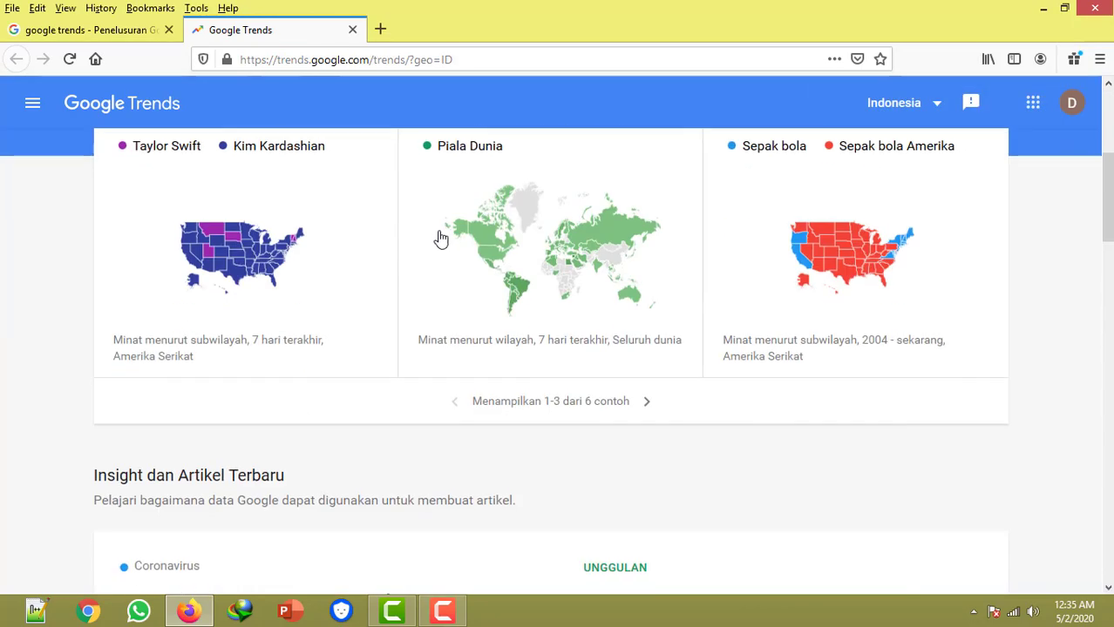
scroll(420, 237, "up", 4)
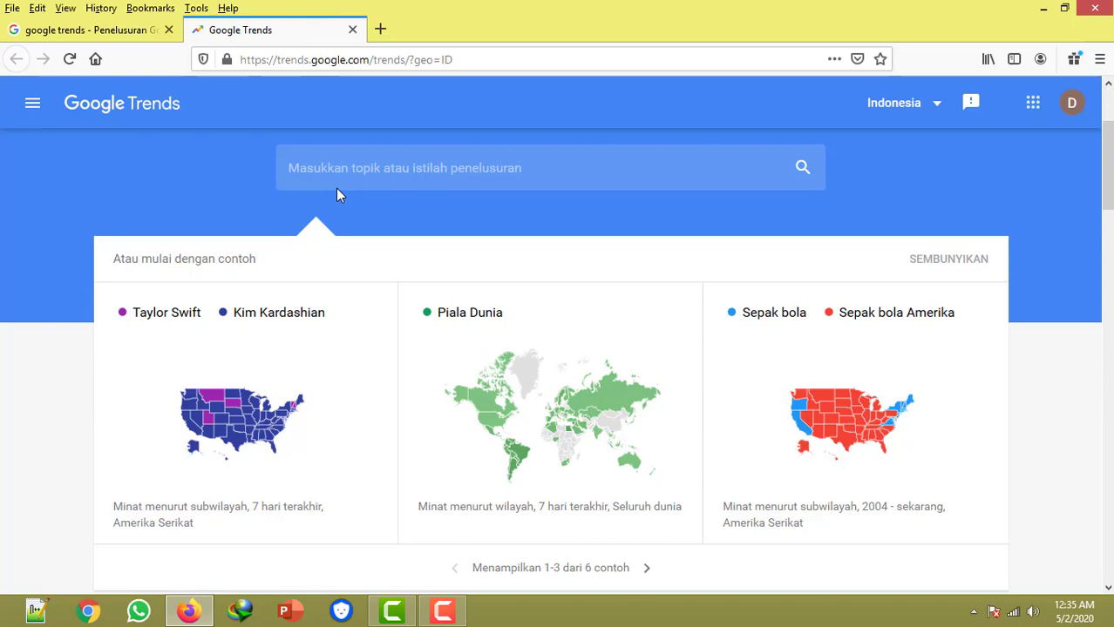
scroll(444, 309, "down", 7)
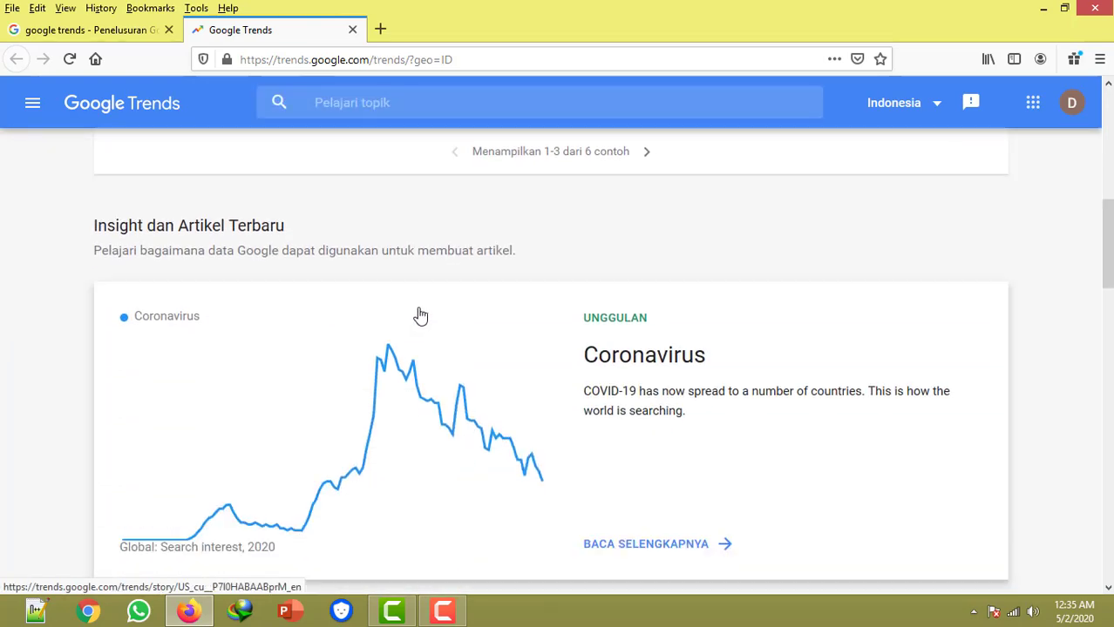
scroll(389, 295, "down", 3)
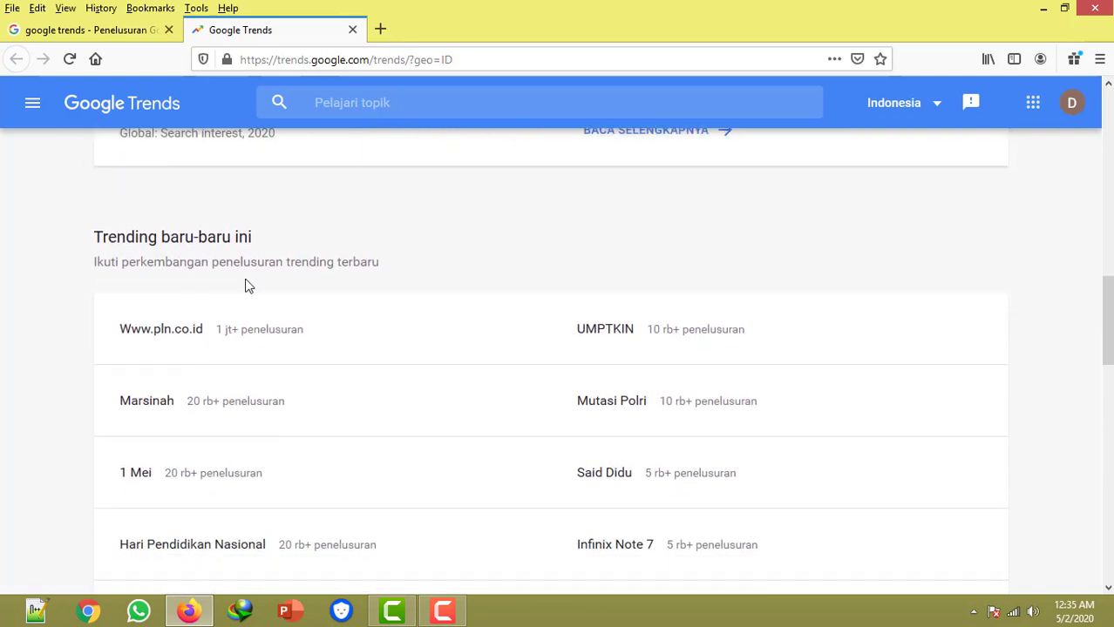
scroll(192, 270, "down", 3)
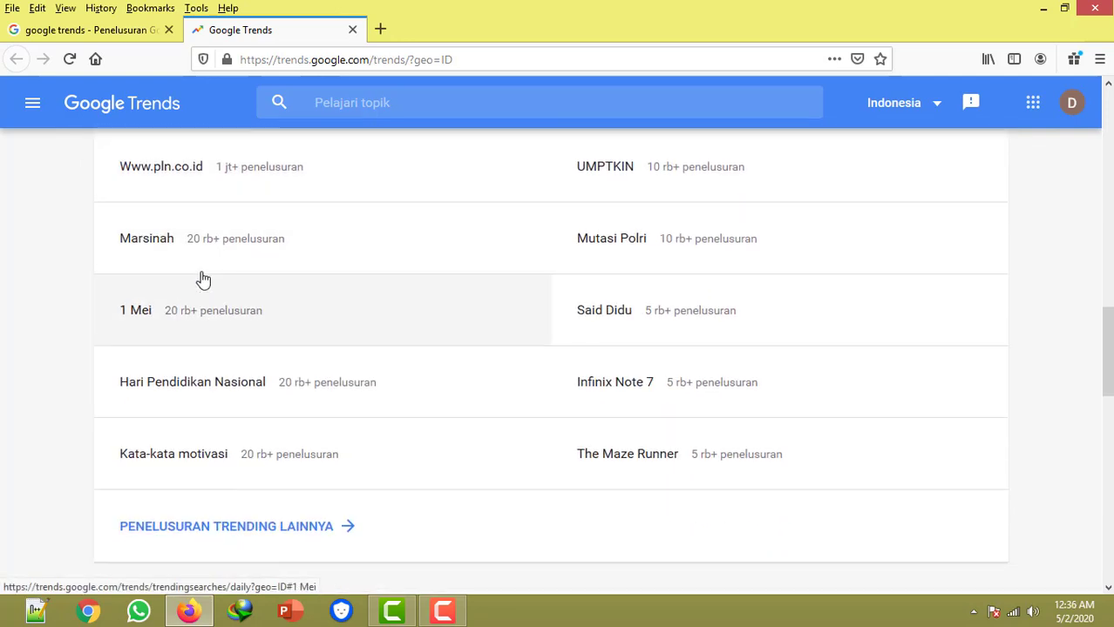
scroll(204, 276, "up", 3)
scroll(77, 280, "down", 2)
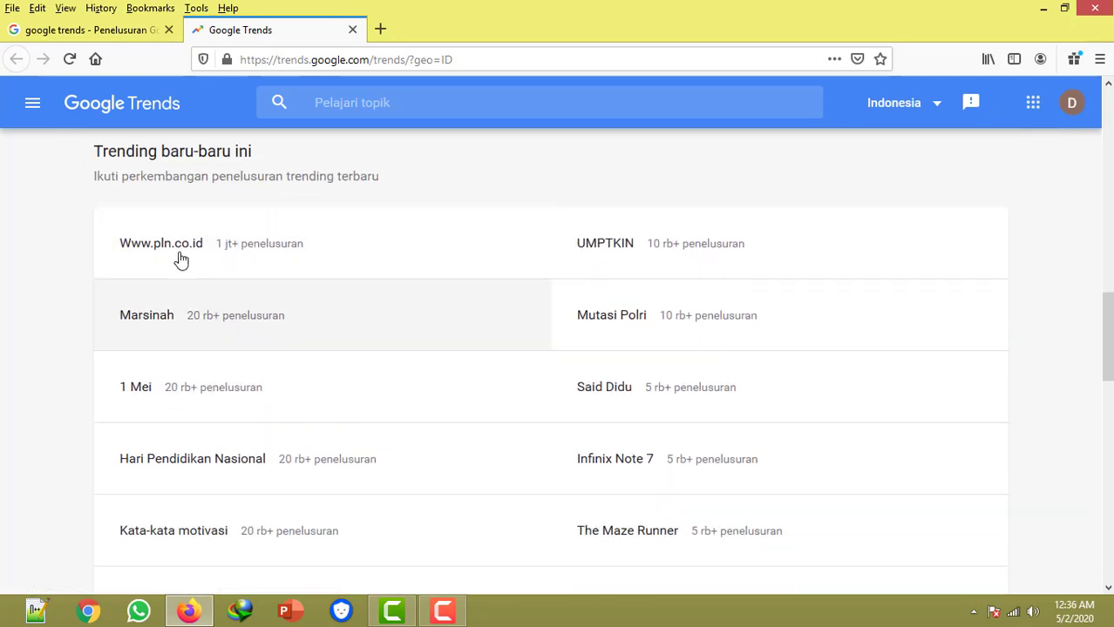
scroll(122, 327, "down", 2)
scroll(218, 396, "down", 4)
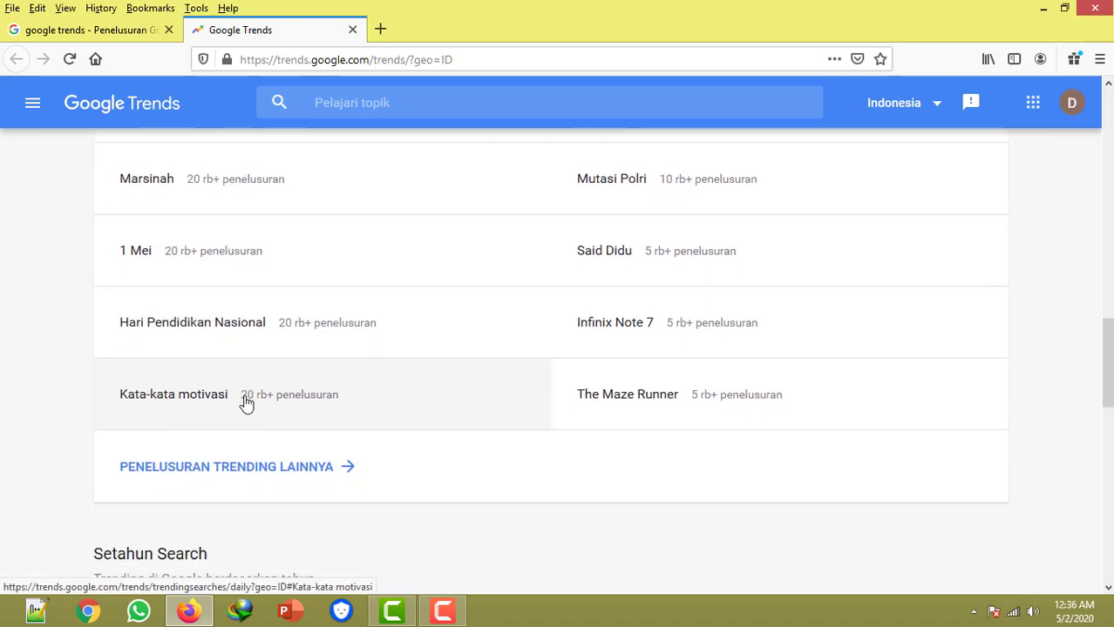
scroll(257, 357, "up", 8)
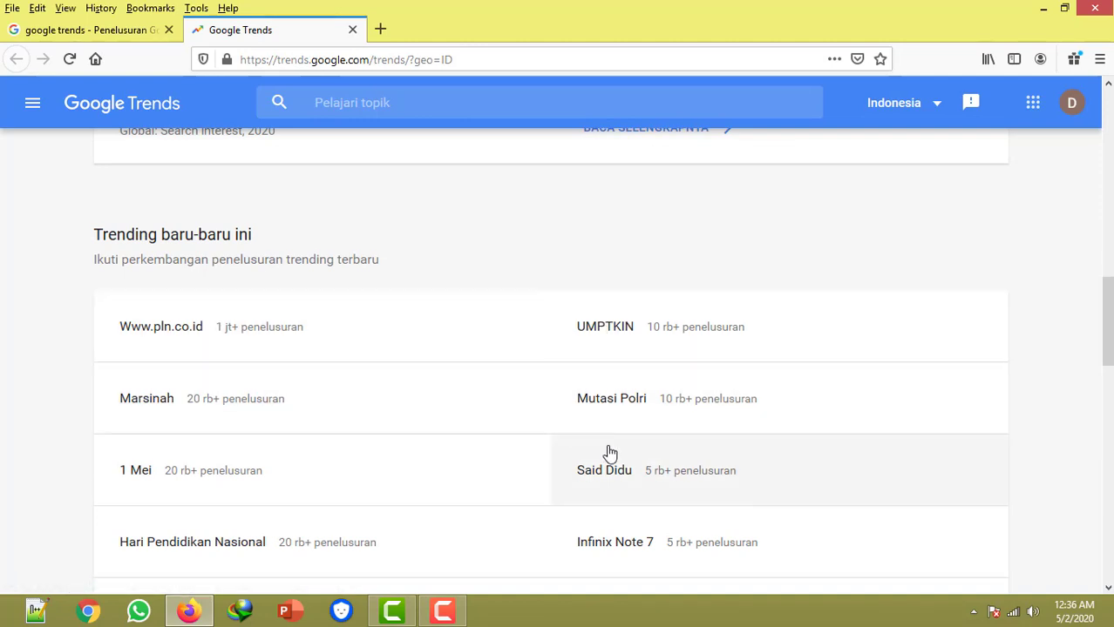
scroll(610, 448, "down", 4)
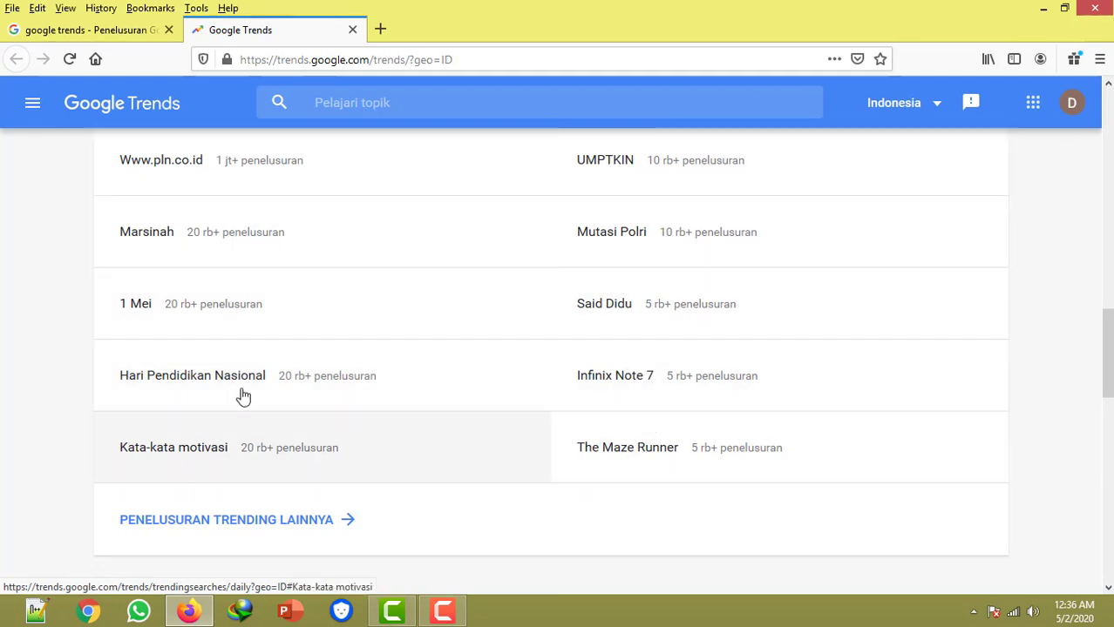
scroll(209, 323, "up", 2)
scroll(231, 310, "down", 2)
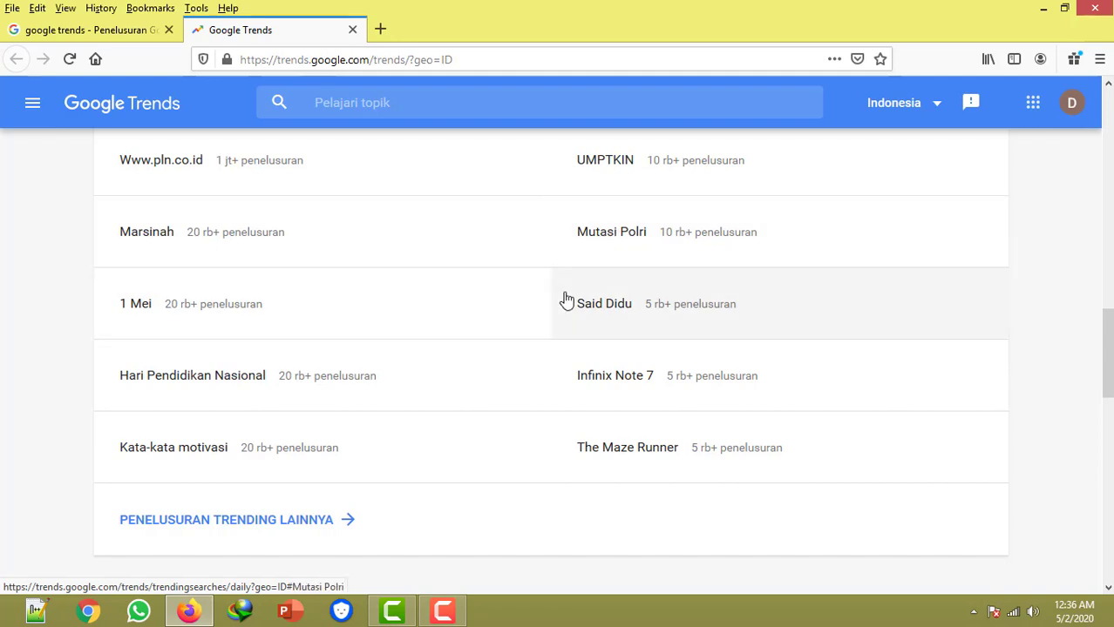
Step: Look over the remaining homepage sections, including Setahun Search and Google News Initiative, and review the example topics again
scroll(610, 345, "down", 6)
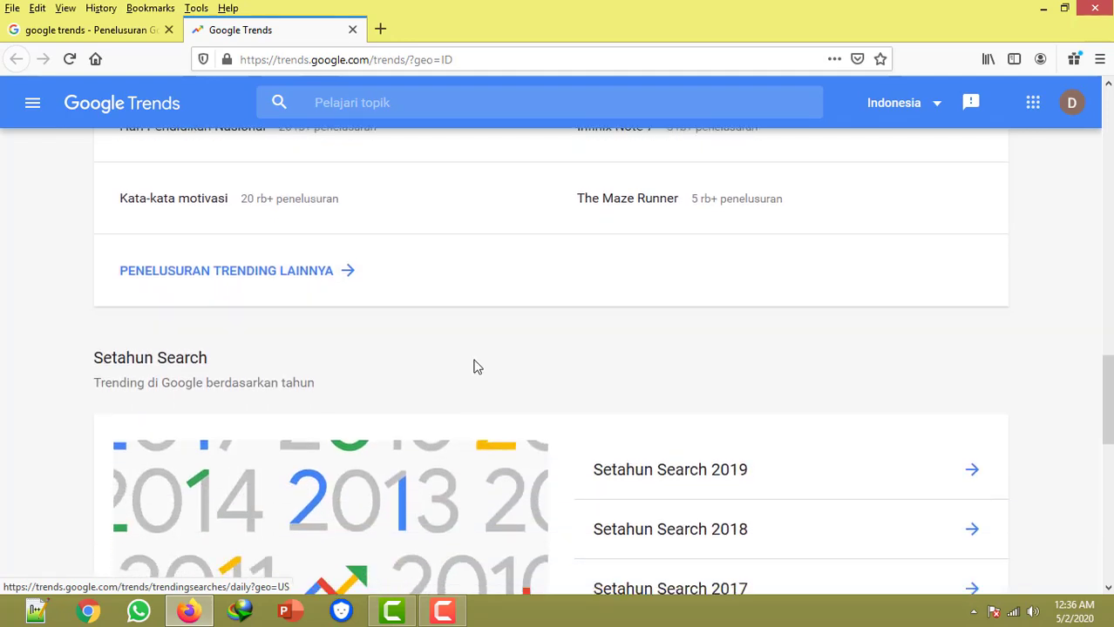
scroll(473, 367, "down", 15)
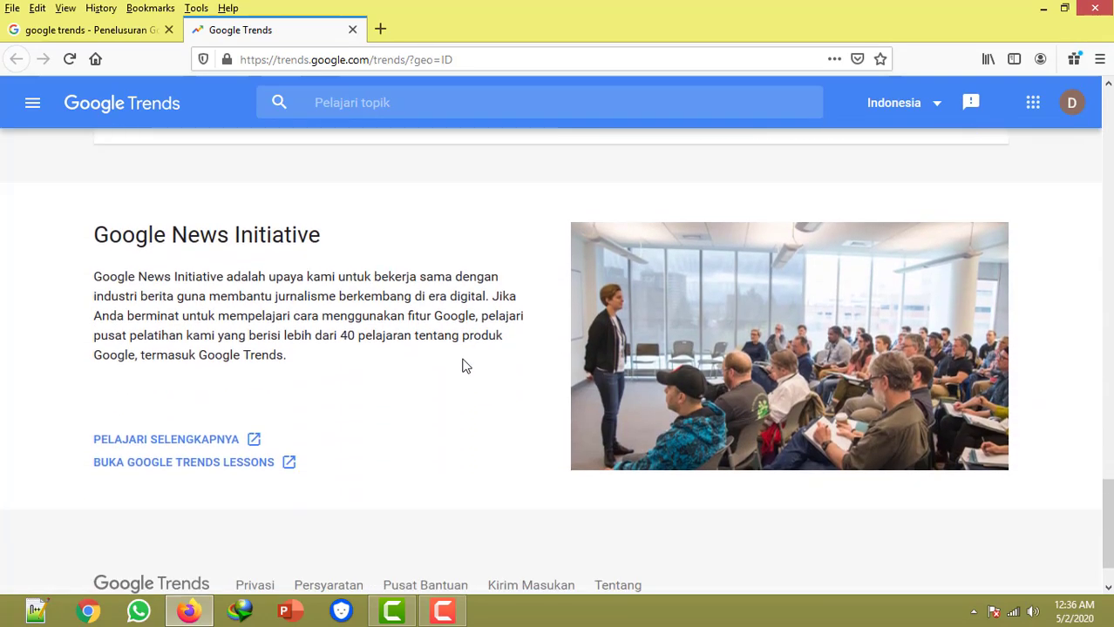
scroll(461, 364, "down", 2)
scroll(410, 363, "up", 20)
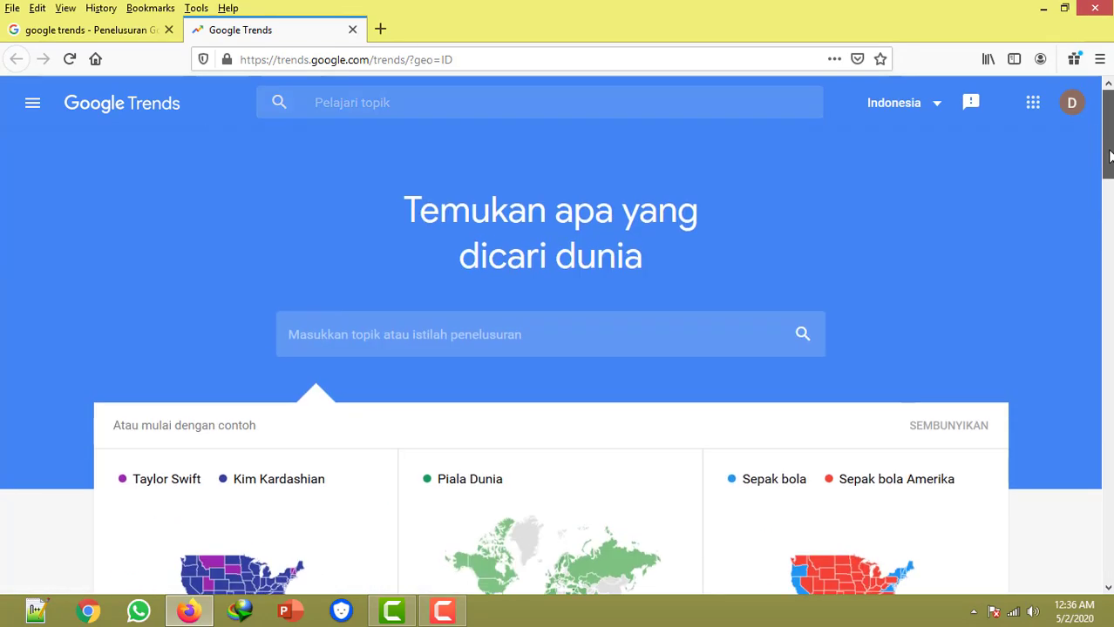
scroll(419, 349, "down", 4)
scroll(348, 305, "up", 2)
scroll(368, 303, "down", 11)
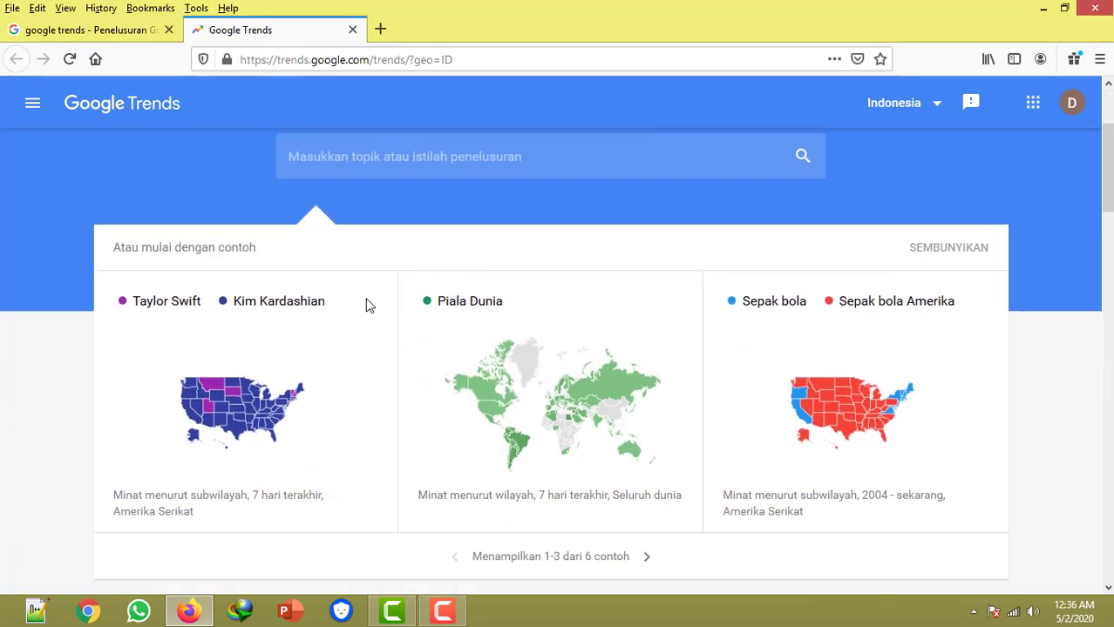
scroll(330, 321, "down", 4)
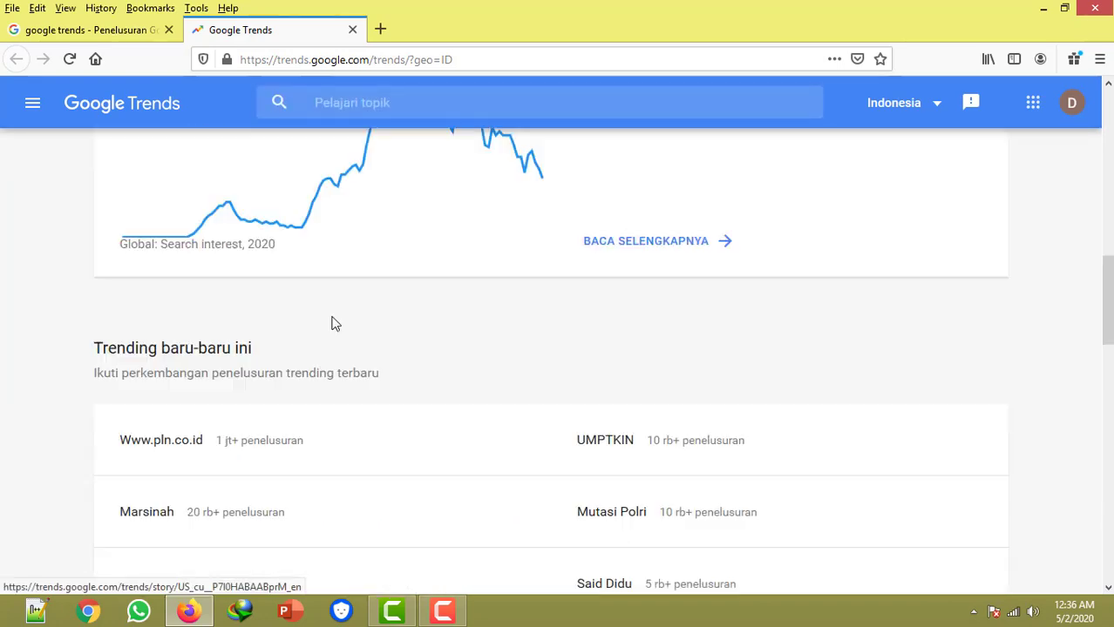
Step: Explore the search term "Busana" in Google Trends
scroll(330, 321, "up", 15)
left_click(333, 341)
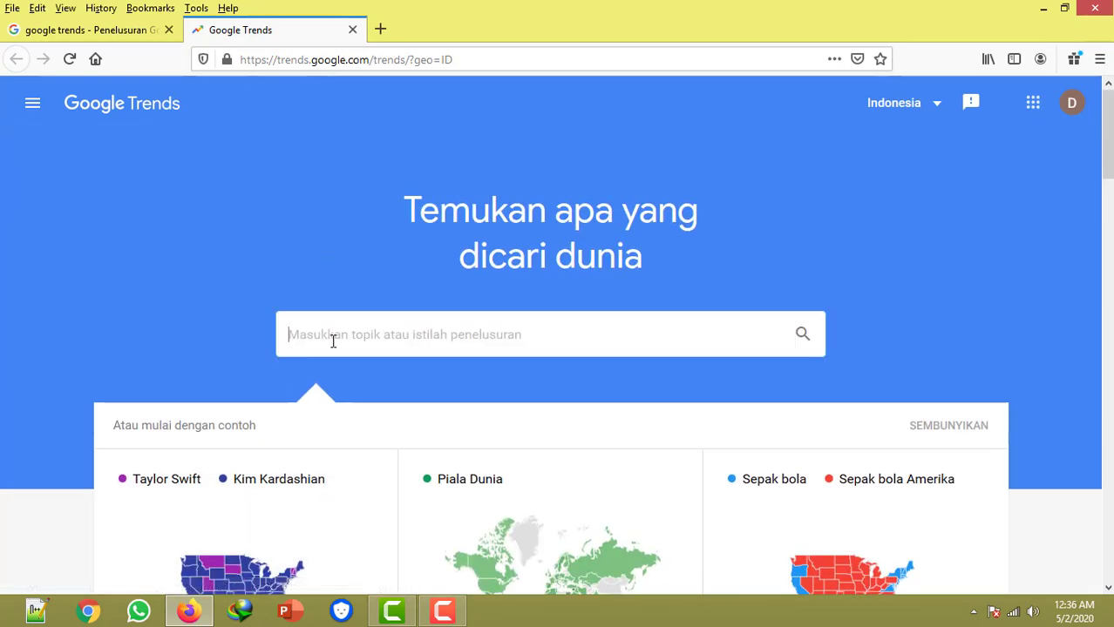
type("Busana")
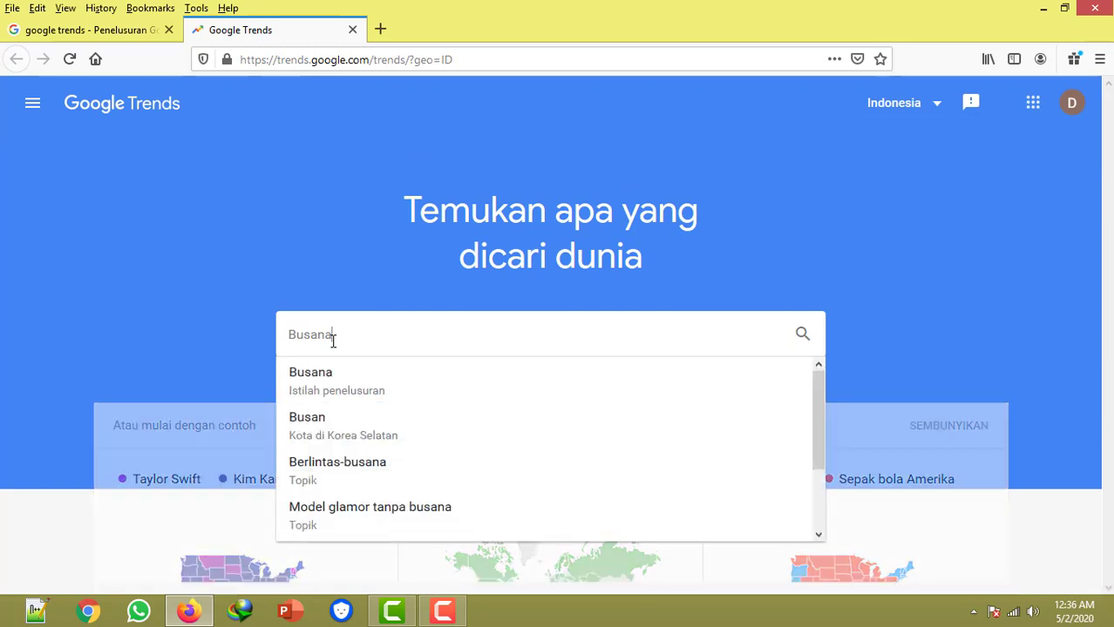
key("Return")
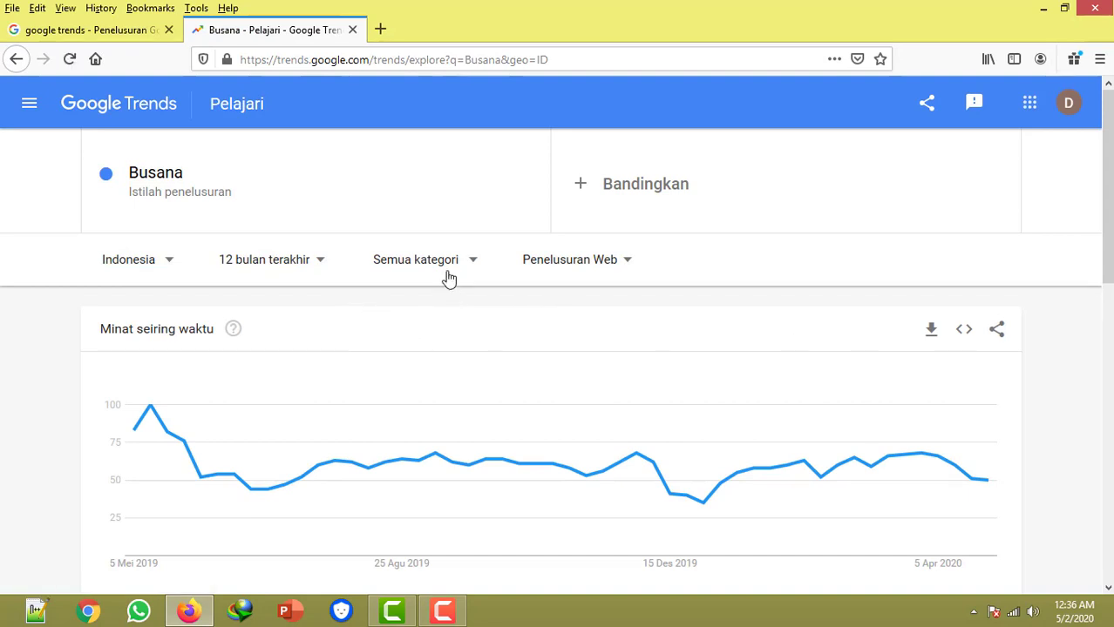
Step: Filter the Busana results to the period "30 hari terakhir" and the category "Belanja"
left_click(297, 270)
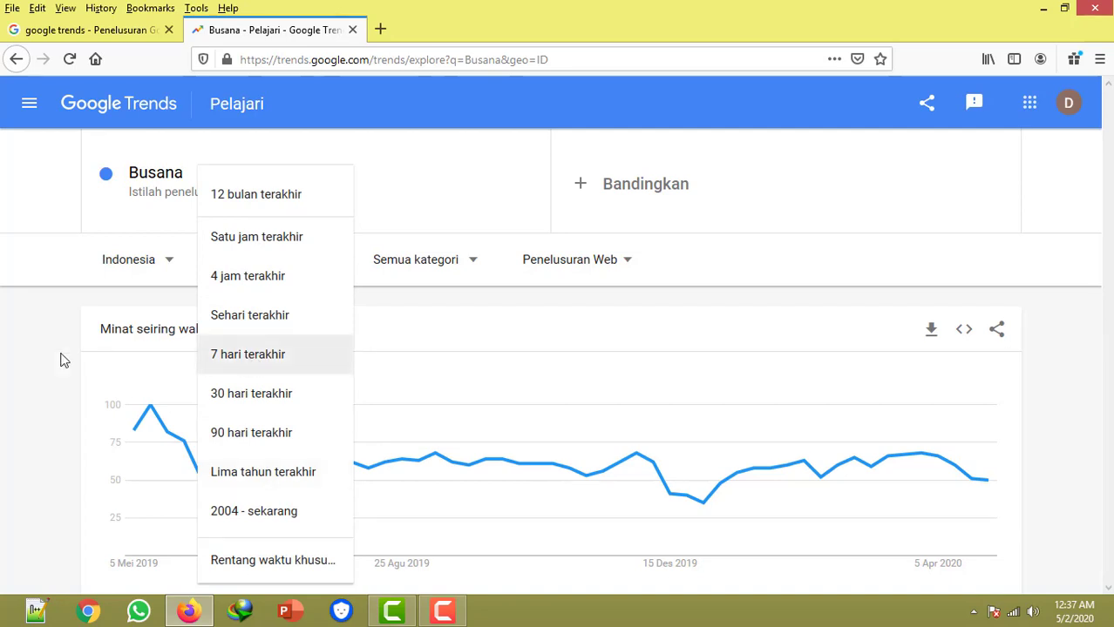
left_click(251, 396)
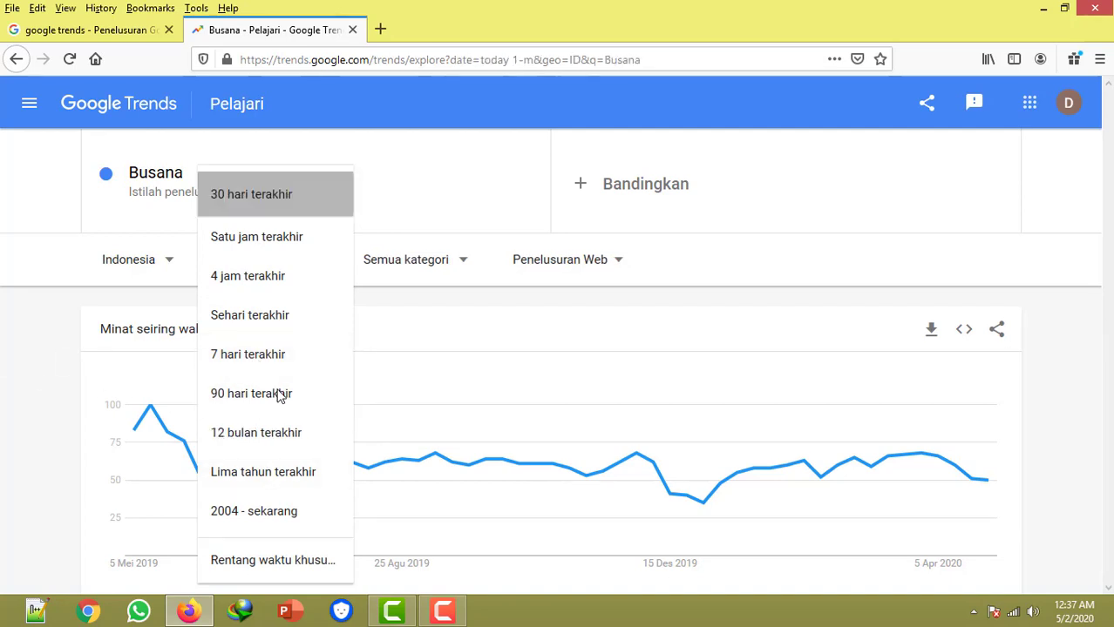
left_click(431, 261)
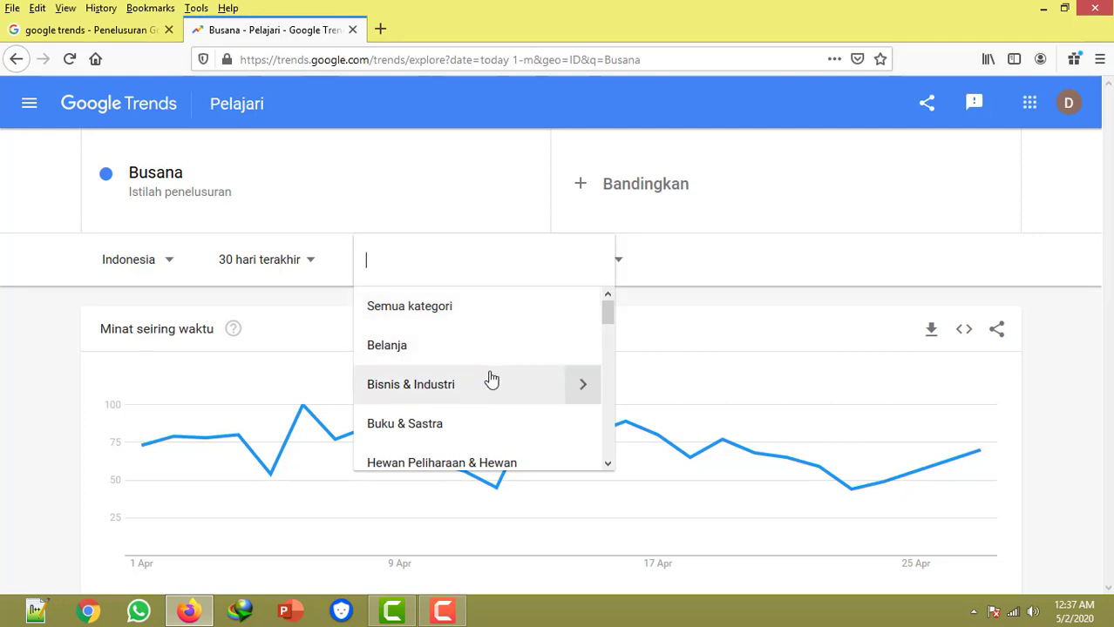
left_click(394, 354)
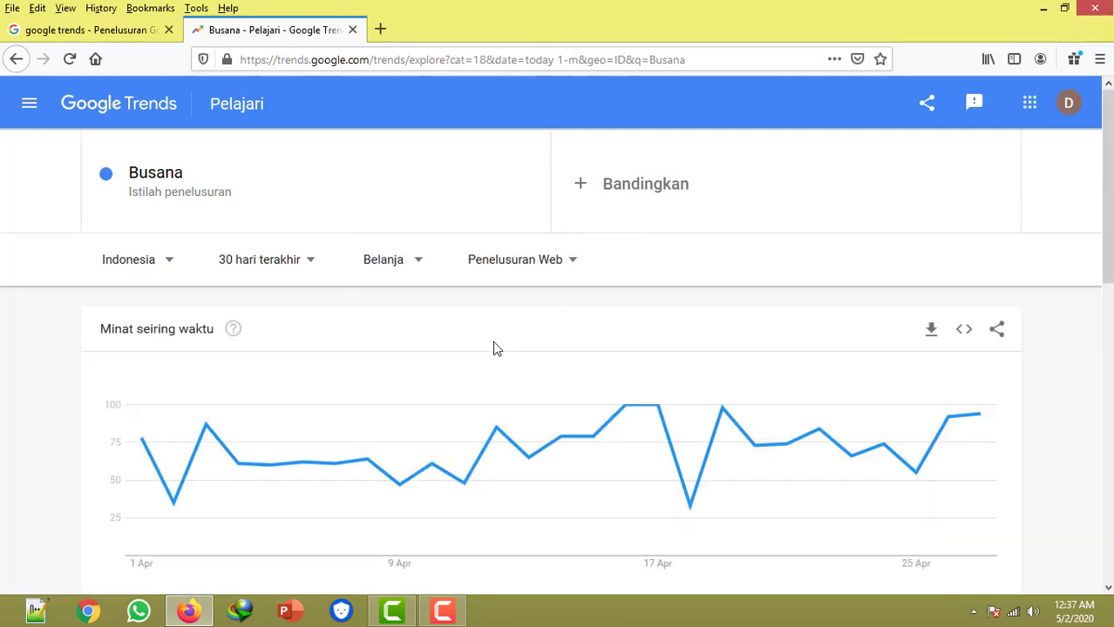
Step: Examine the Busana results for Belanja, including interest over time, interest by subregion, and the related topics and queries
scroll(492, 349, "down", 10)
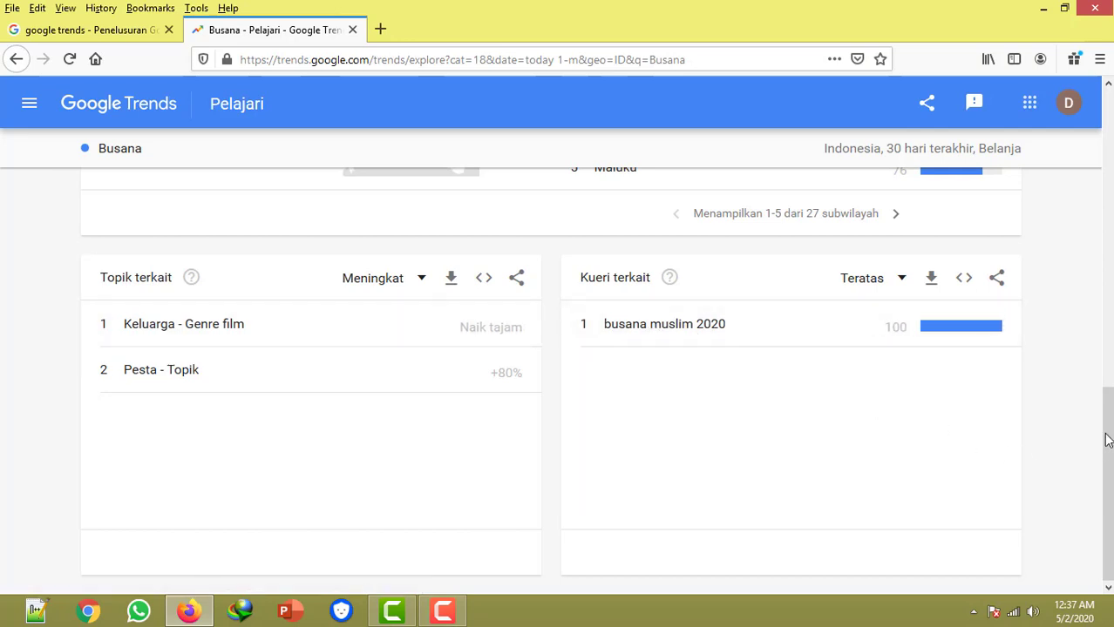
mouse_move(1111, 448)
left_mouse_down()
mouse_move(1111, 366)
mouse_move(1110, 431)
left_mouse_up()
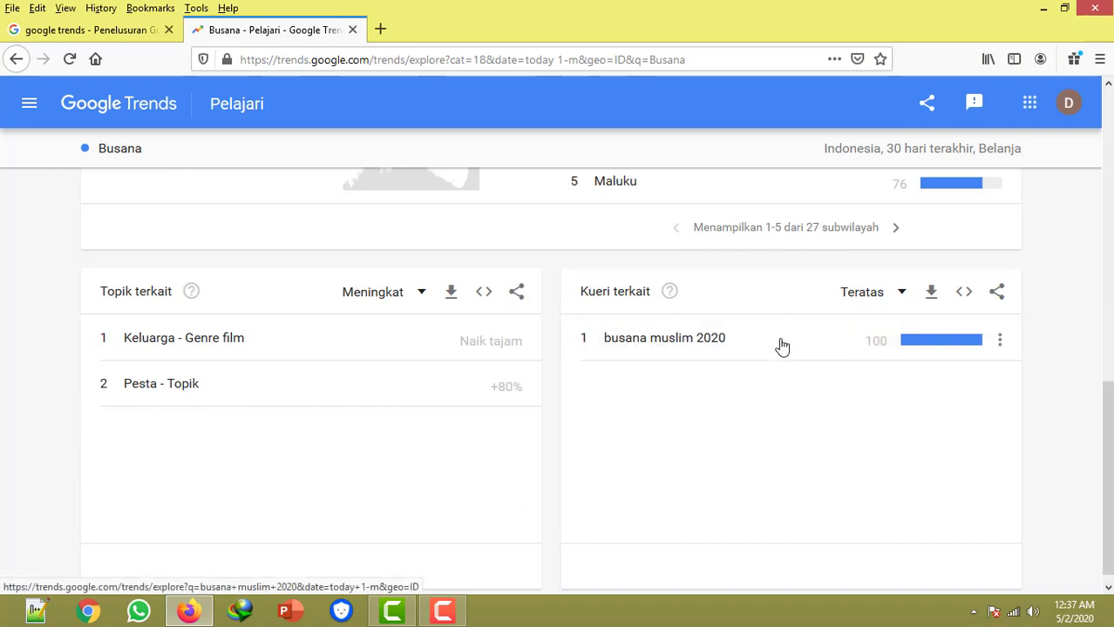
left_click_drag(1108, 422, 1110, 301)
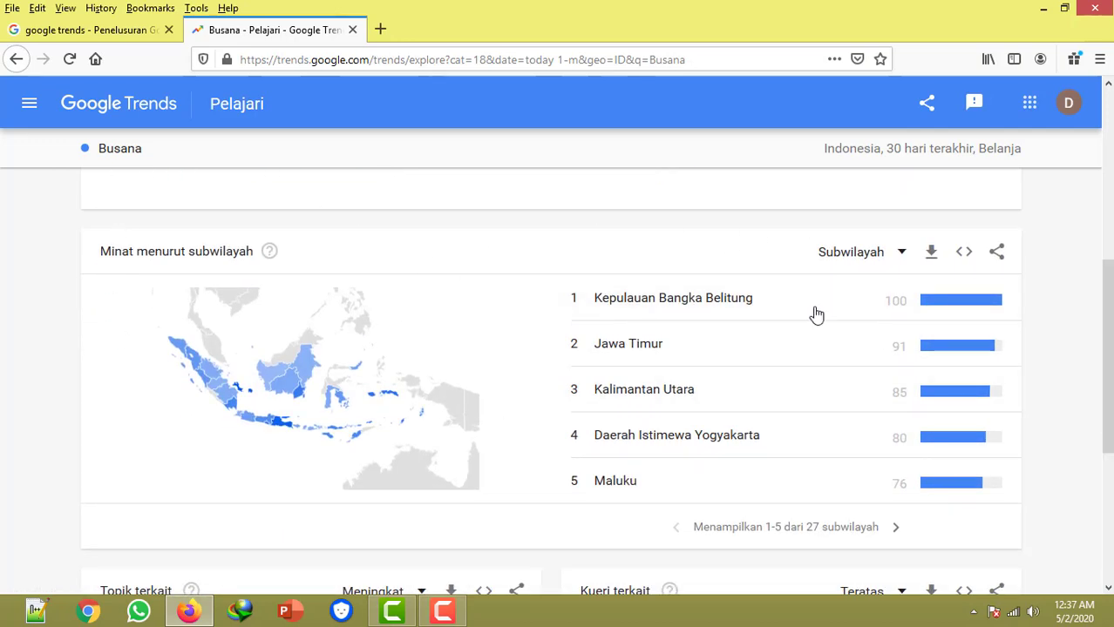
left_click_drag(1107, 368, 1107, 376)
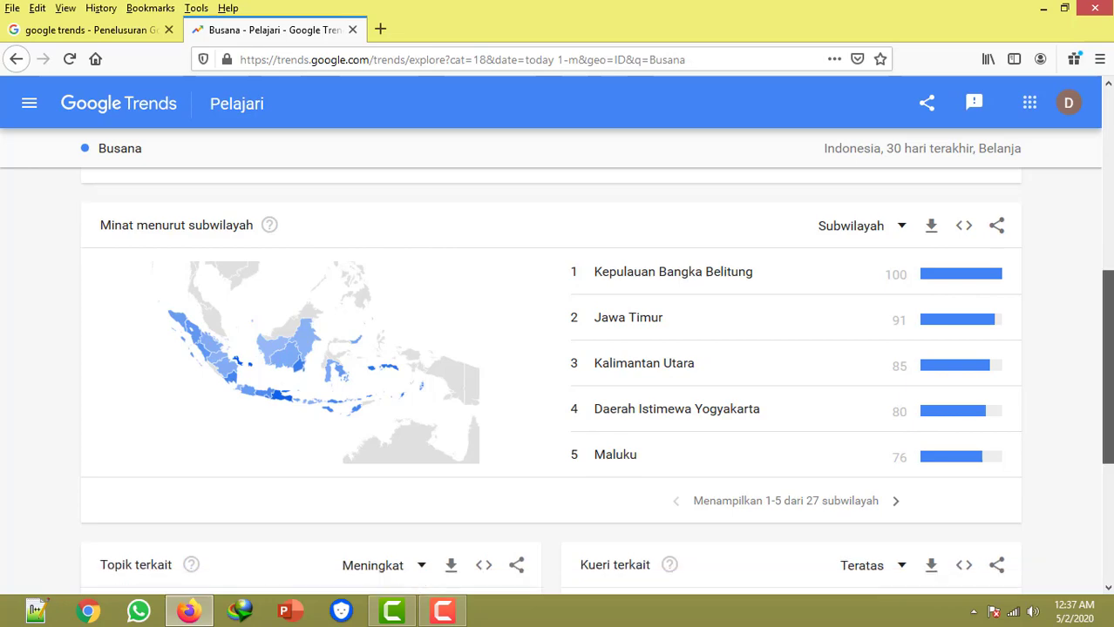
scroll(787, 482, "down", 2)
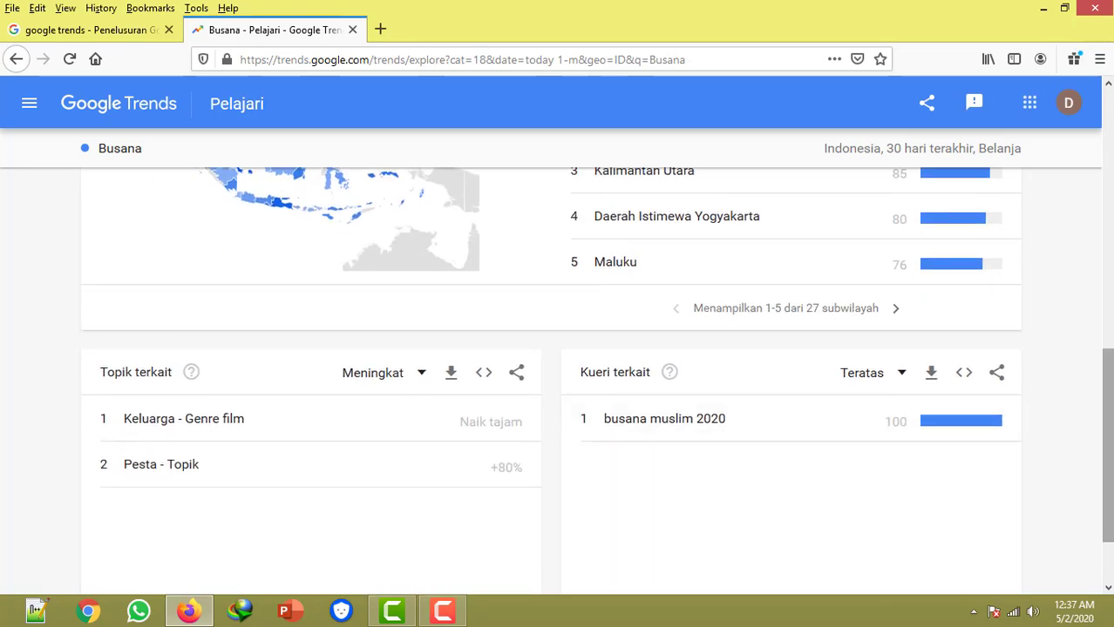
scroll(931, 281, "up", 2)
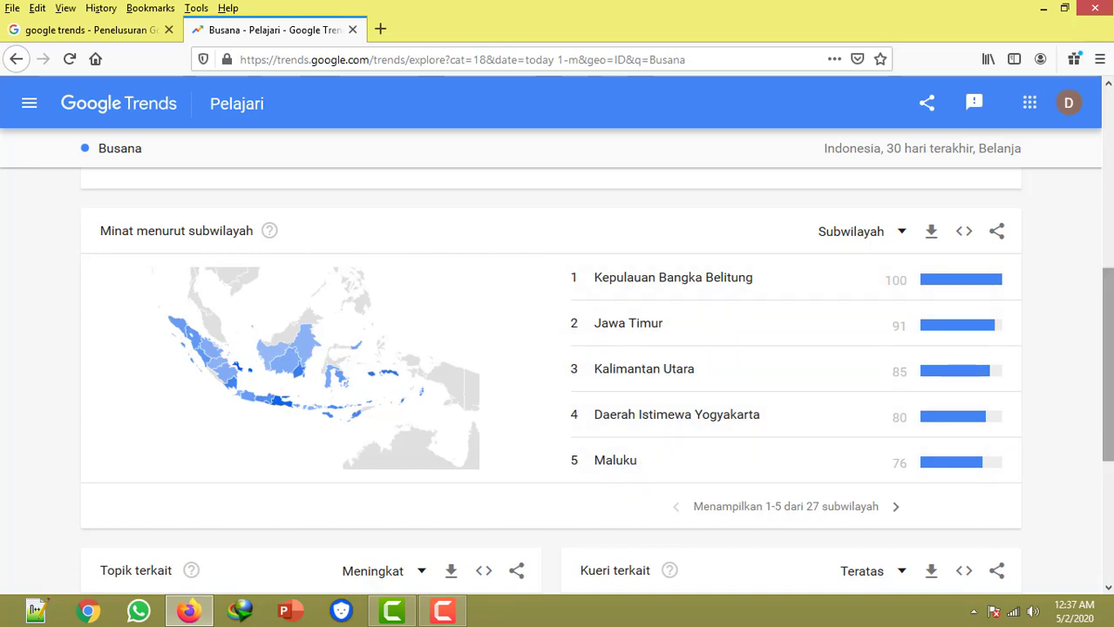
left_click_drag(1107, 366, 1106, 427)
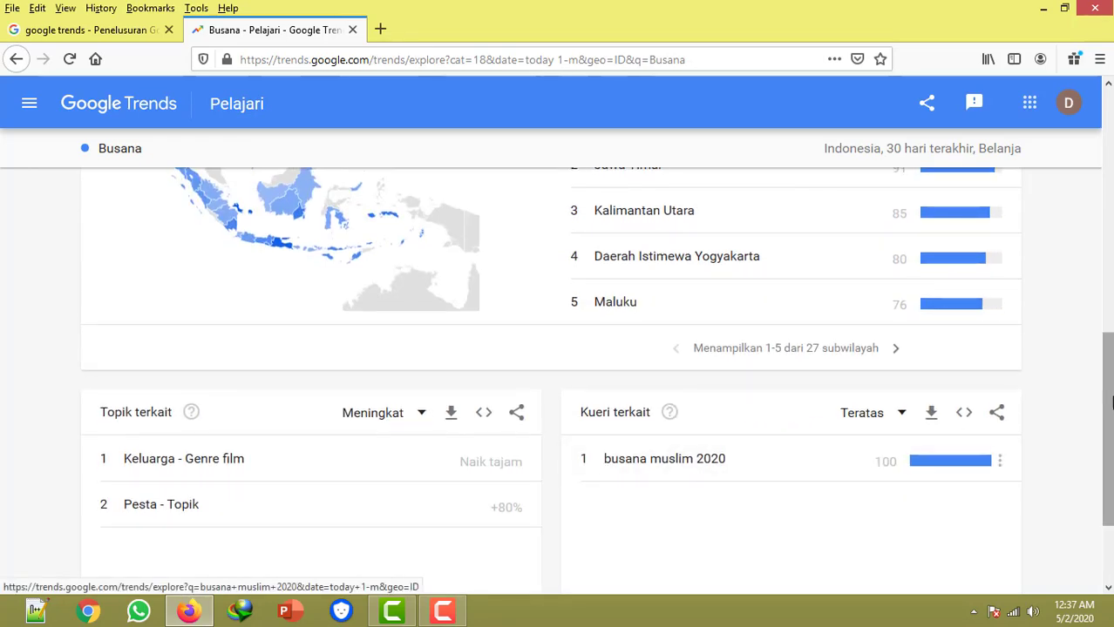
left_click_drag(1106, 388, 1084, 214)
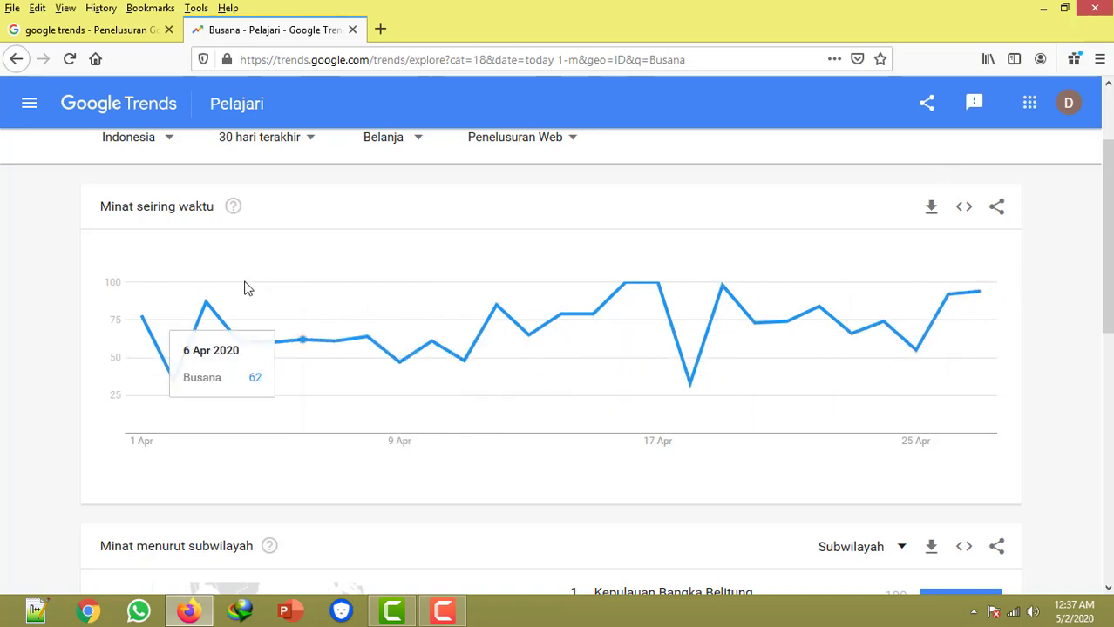
scroll(624, 428, "down", 5)
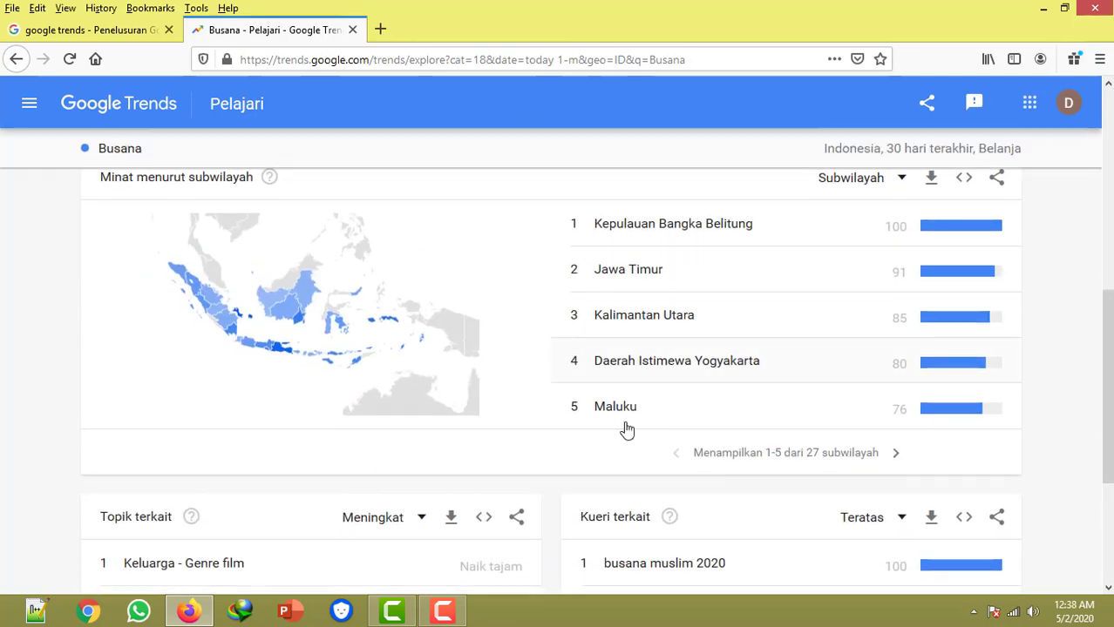
scroll(1006, 372, "up", 6)
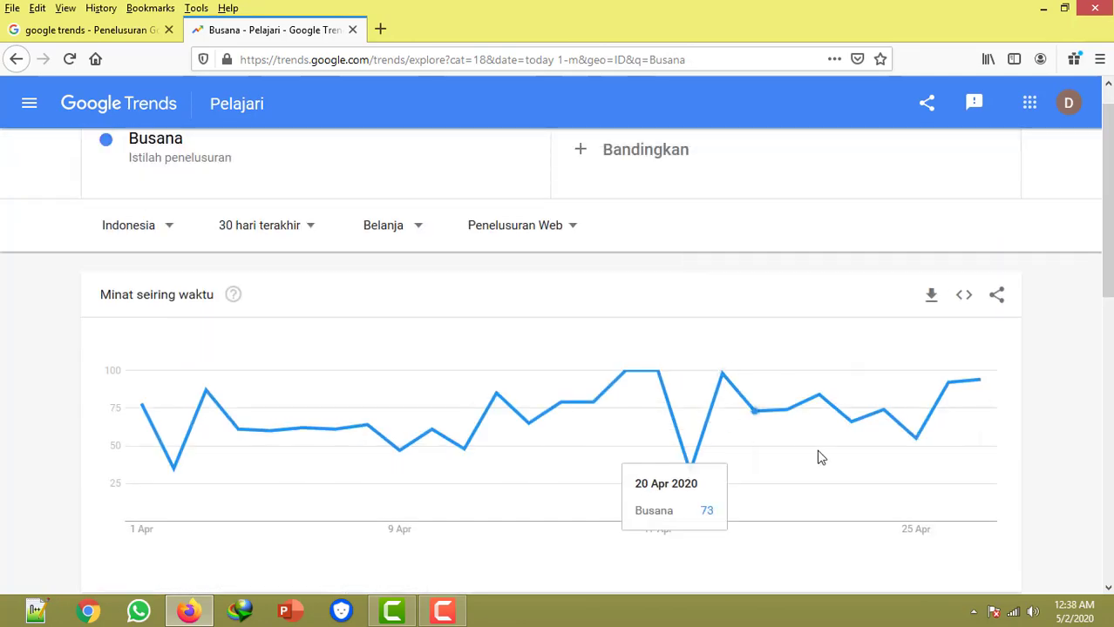
Step: Change the Busana category filter to "Bisnis & Industri" and review the trend chart and subregion ranking
left_click(405, 231)
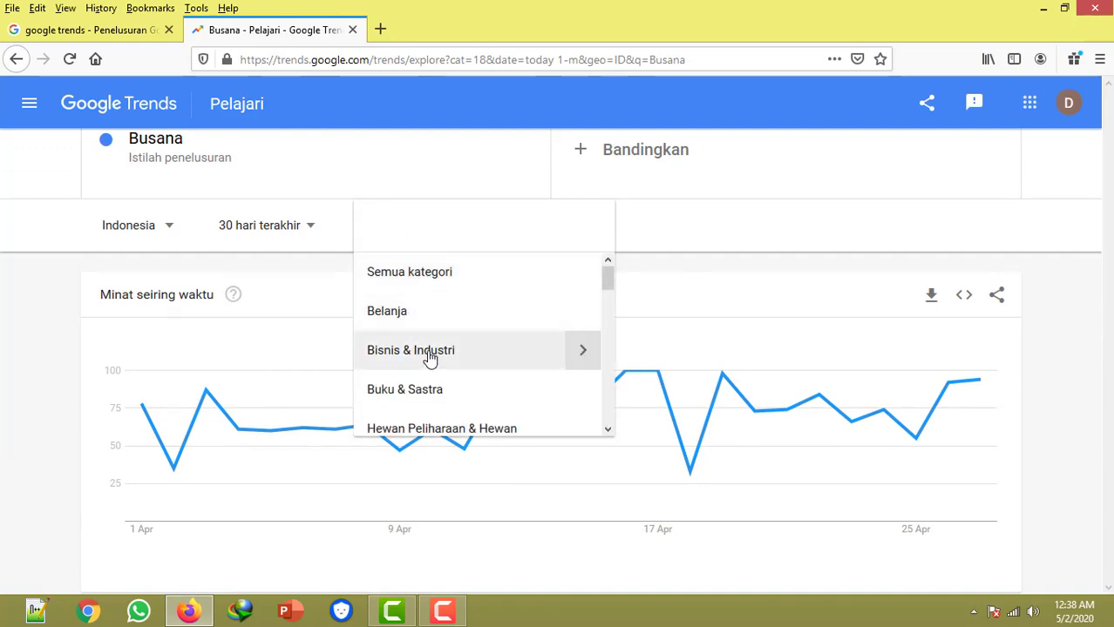
left_click(471, 349)
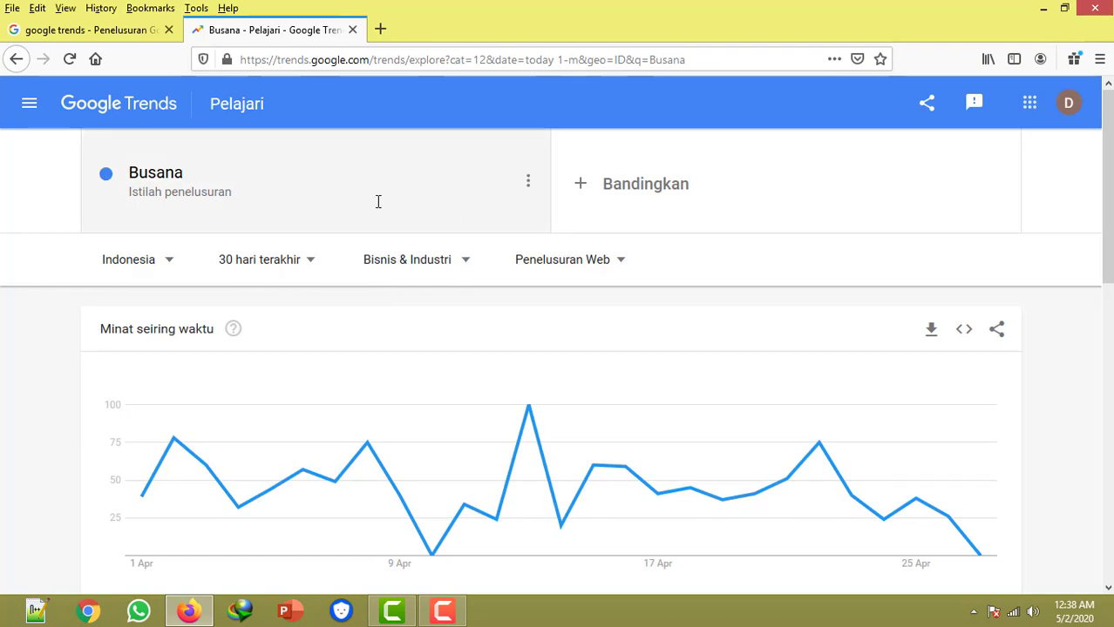
left_click(526, 186)
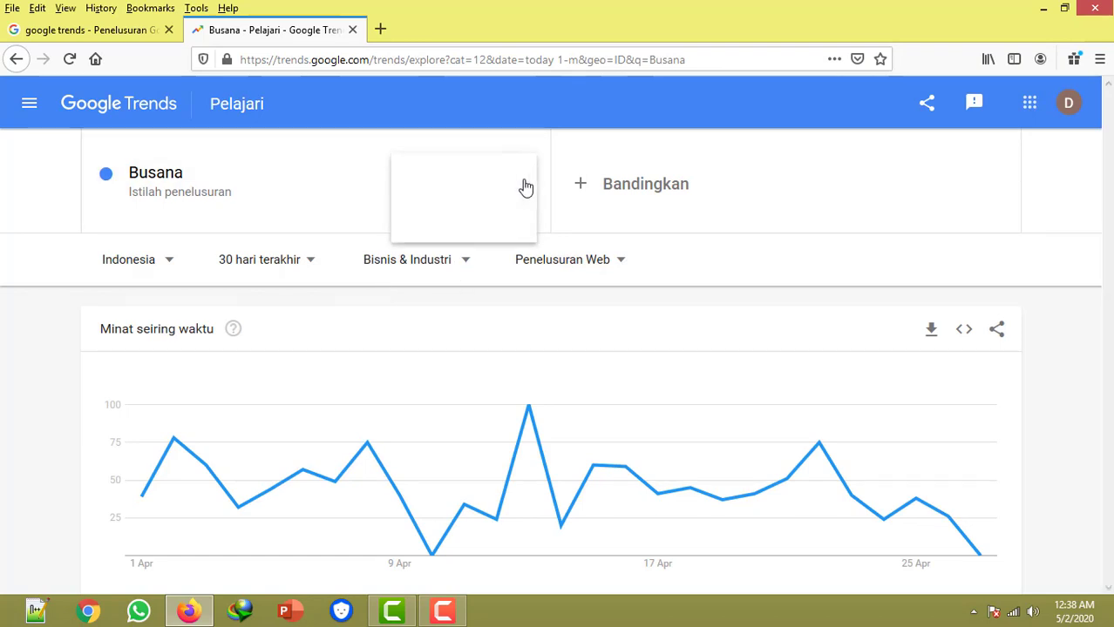
left_click(75, 353)
scroll(558, 349, "down", 10)
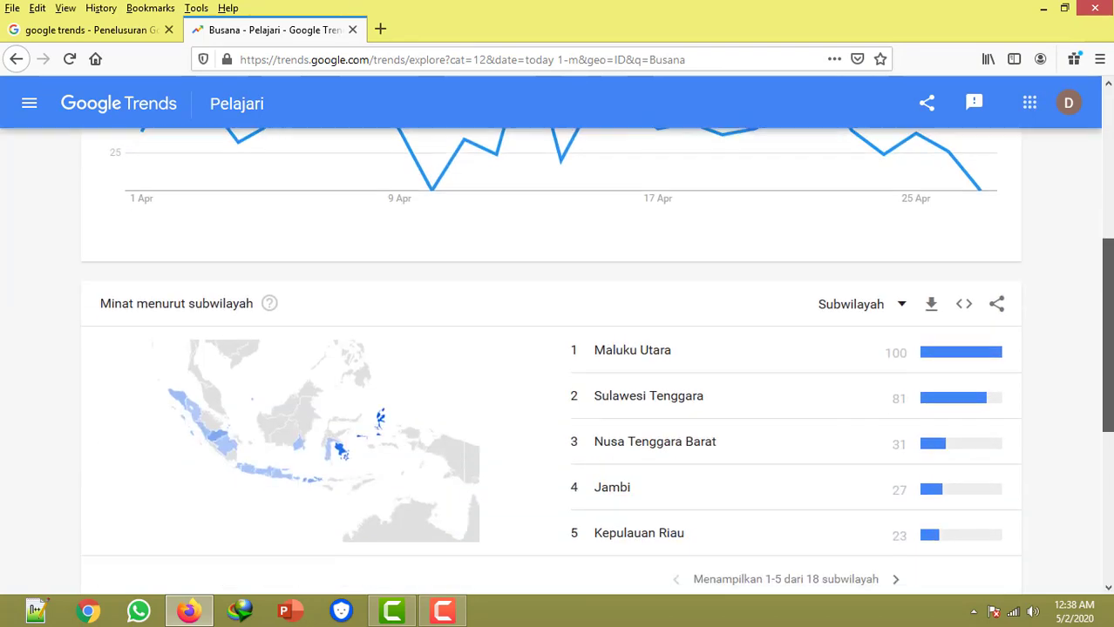
scroll(1073, 301, "up", 12)
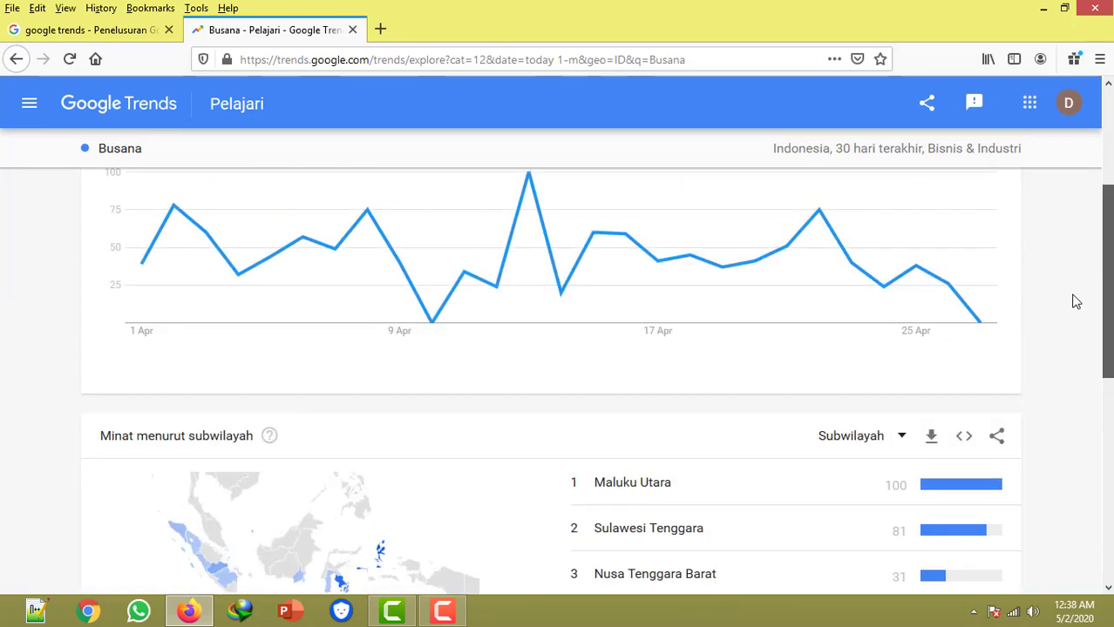
Step: Remove the search term "Busana" and review the rising topics and queries for the whole "Bisnis & Industri" category
left_click(524, 180)
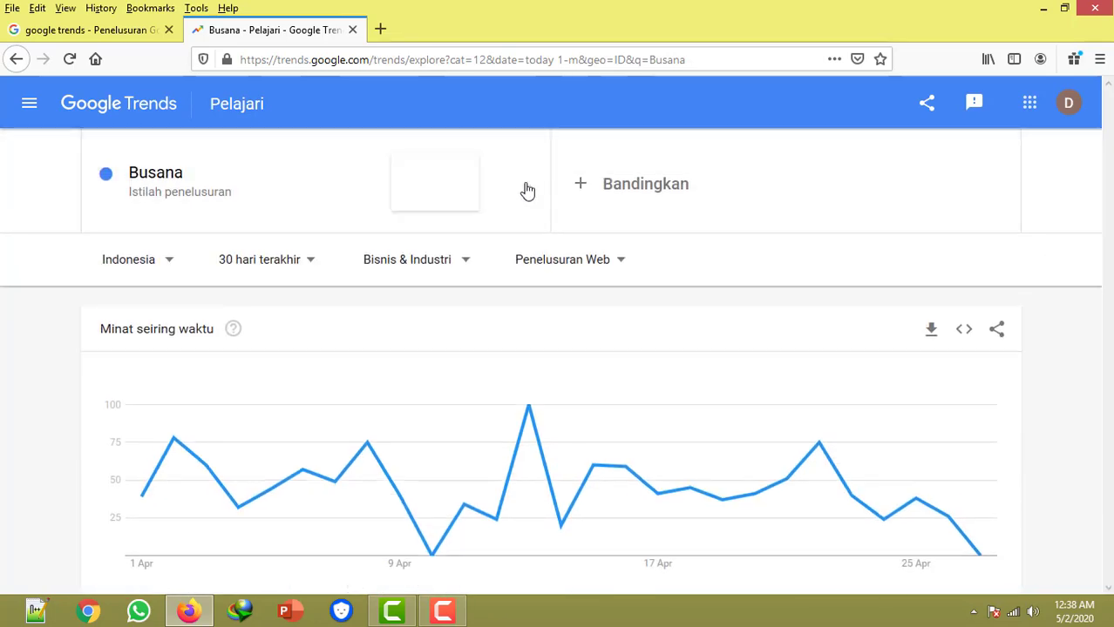
left_click(440, 183)
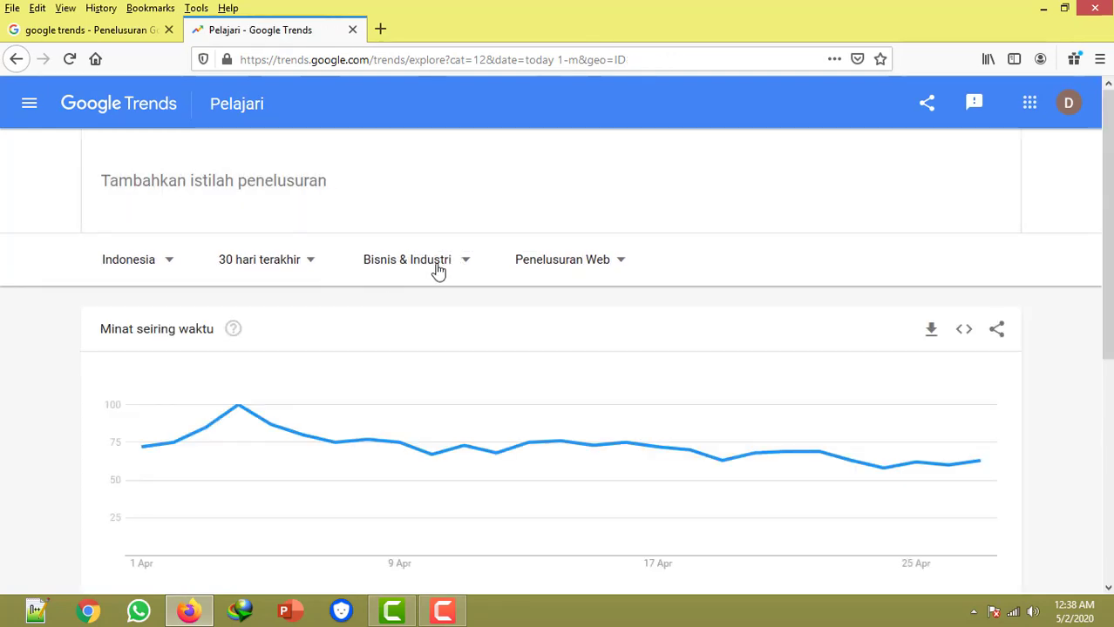
scroll(313, 298, "down", 5)
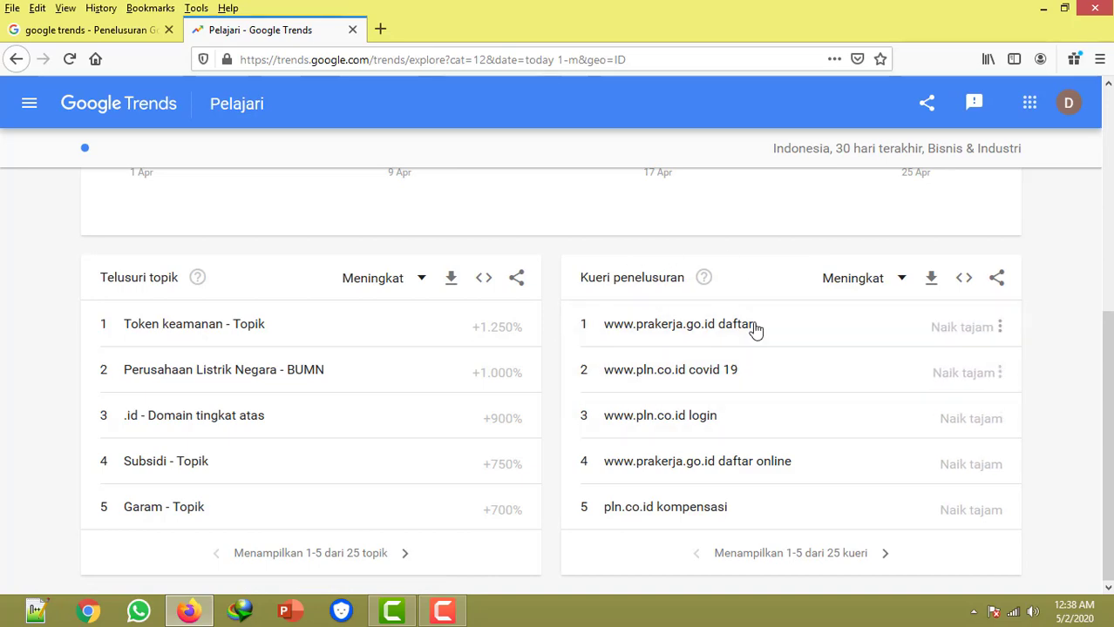
scroll(1023, 175, "up", 5)
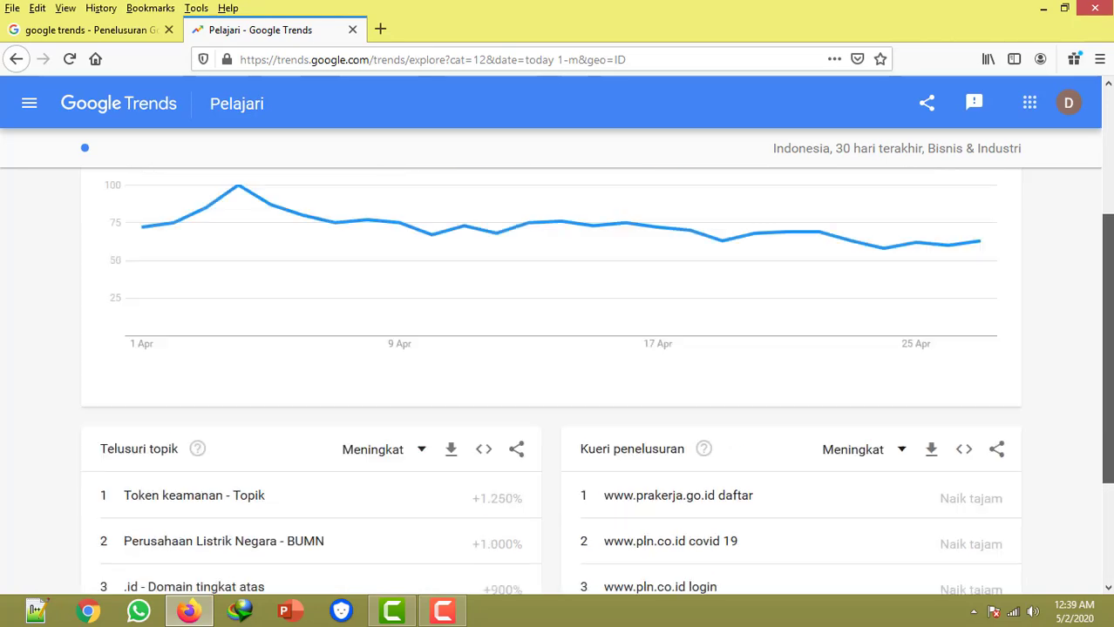
Step: Switch the category to "Hobi & Kesenangan" without a search term and review its rising topics and queries
left_click(456, 272)
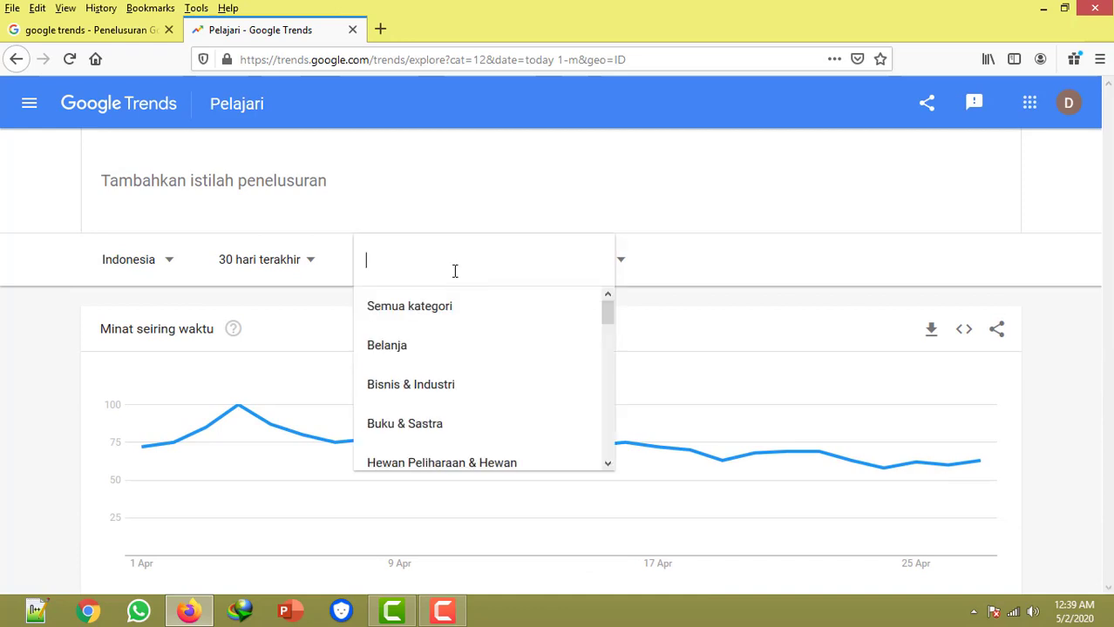
scroll(462, 434, "down", 1)
scroll(466, 432, "down", 1)
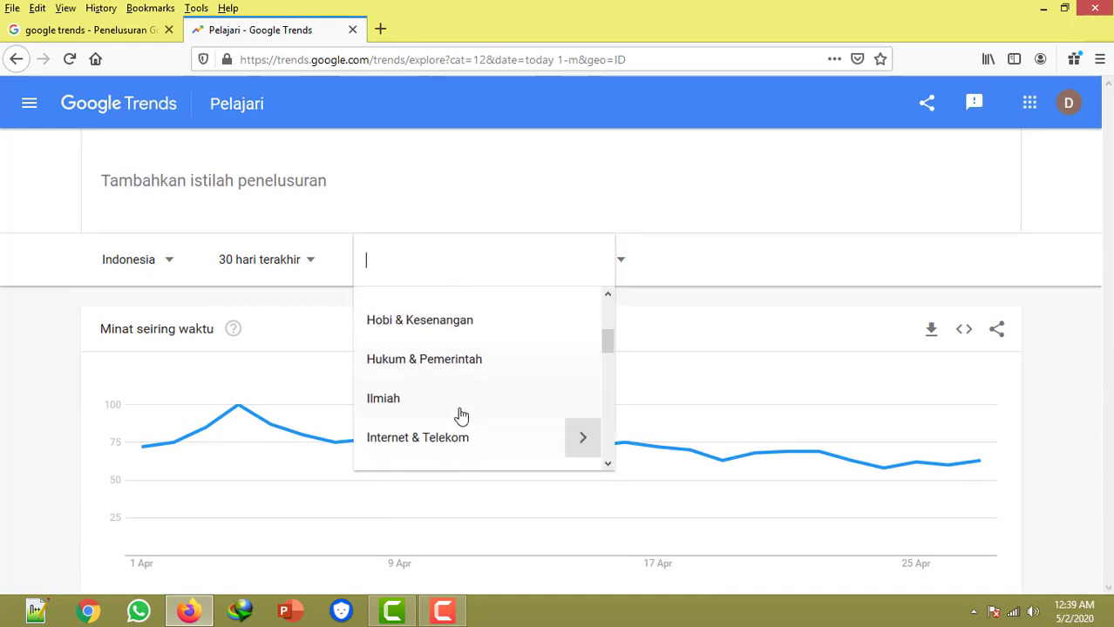
left_click(455, 325)
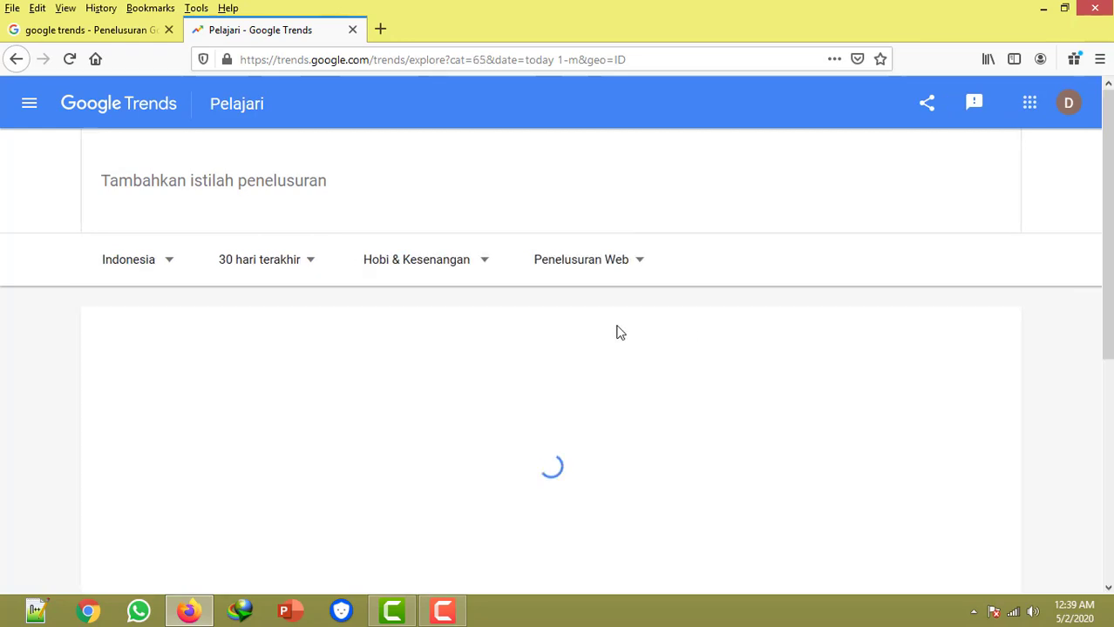
scroll(744, 319, "down", 5)
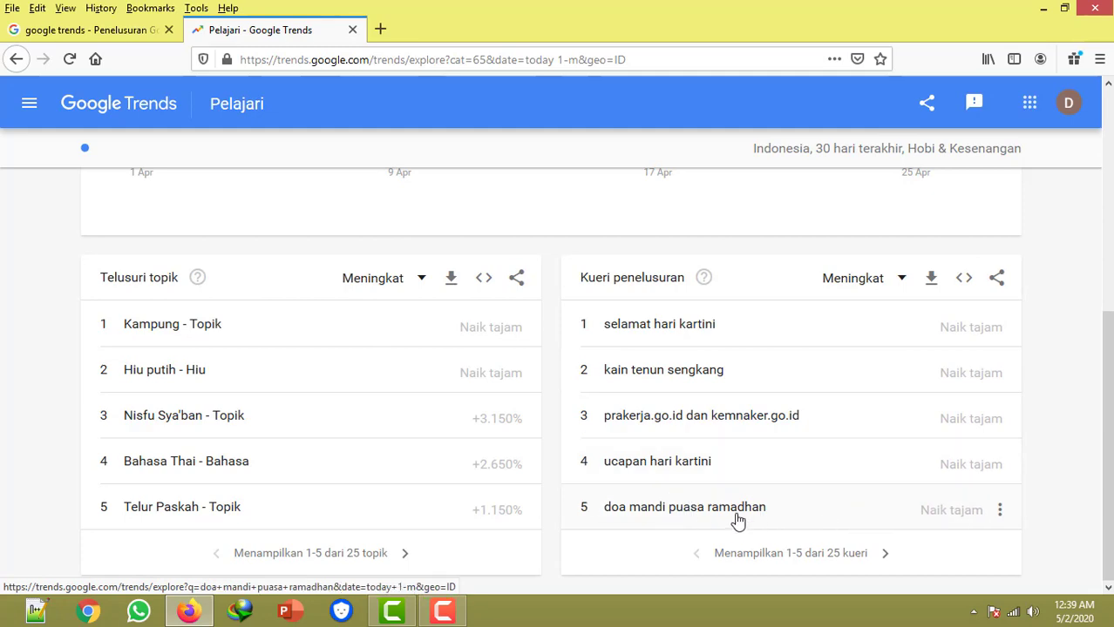
scroll(671, 413, "up", 5)
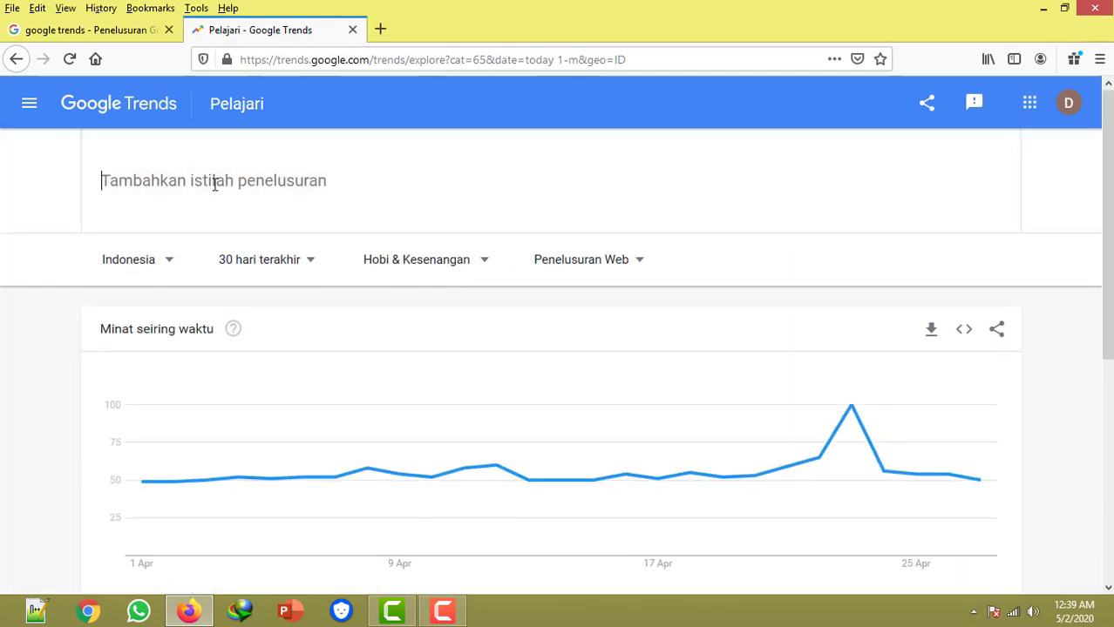
Step: Explore the search term "Ramadhan" within "Hobi & Kesenangan" and review its related topics and queries
type("Ramad")
key("BackSpace")
type("adhan")
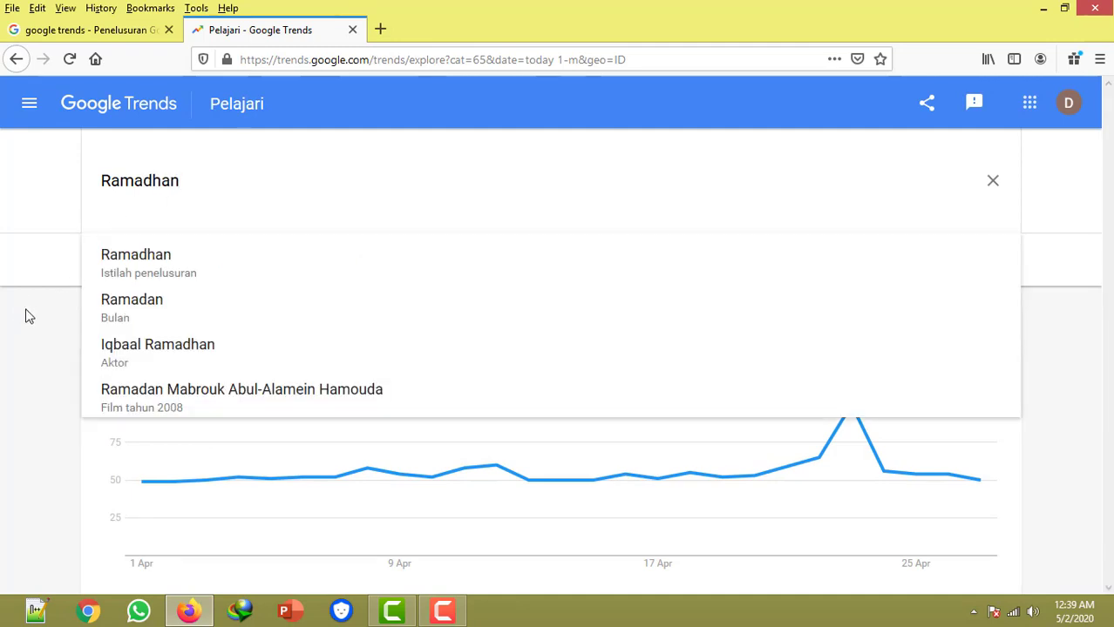
left_click(408, 270)
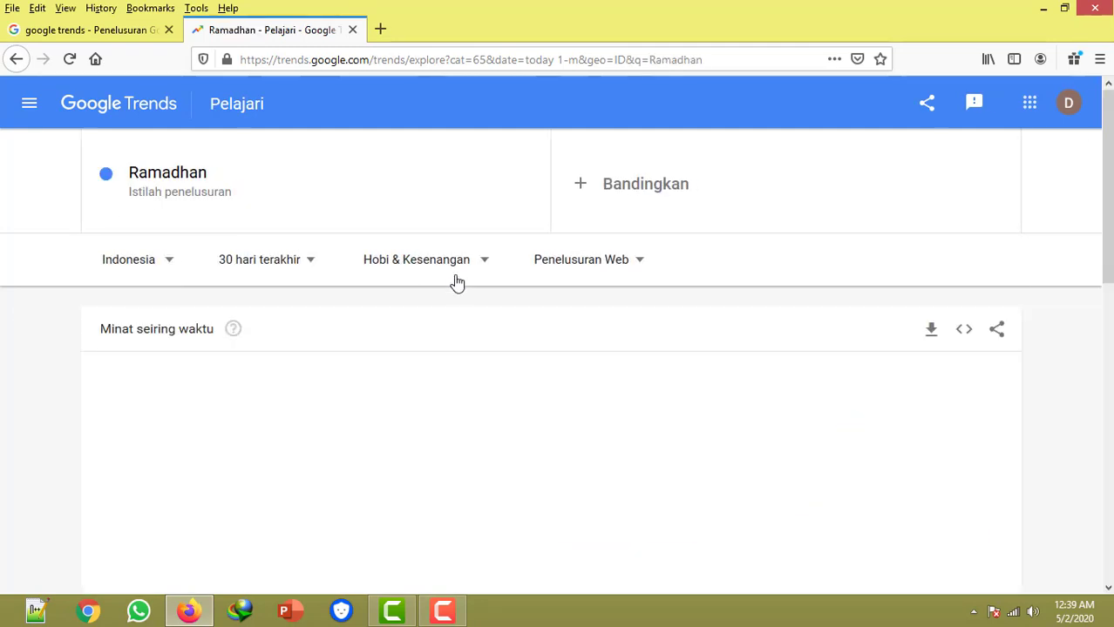
left_click(459, 272)
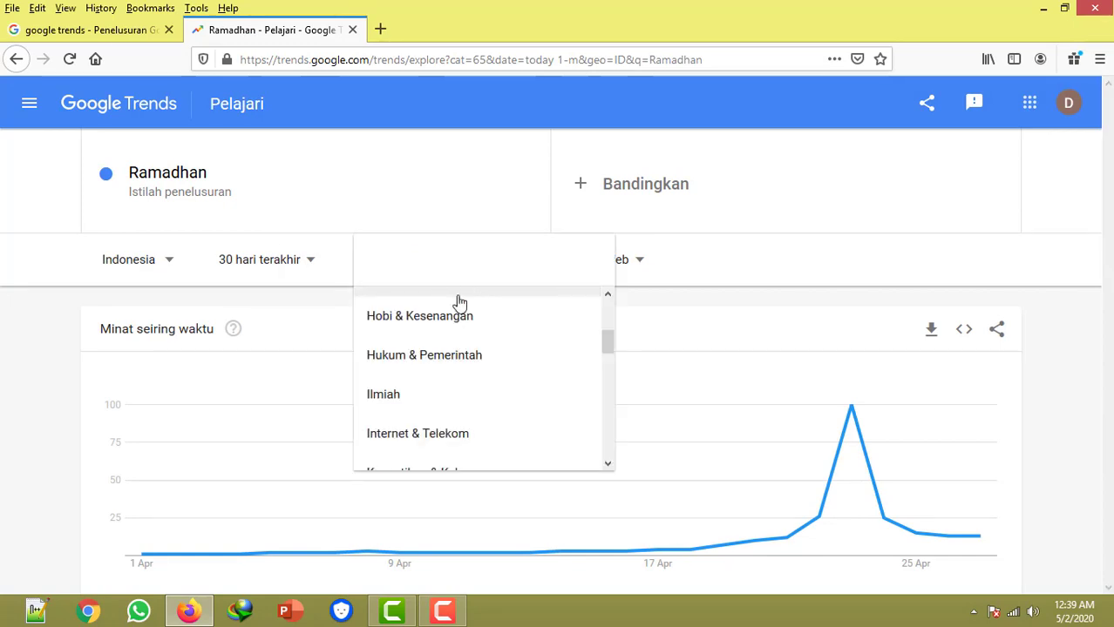
left_click(1092, 249)
scroll(577, 279, "down", 8)
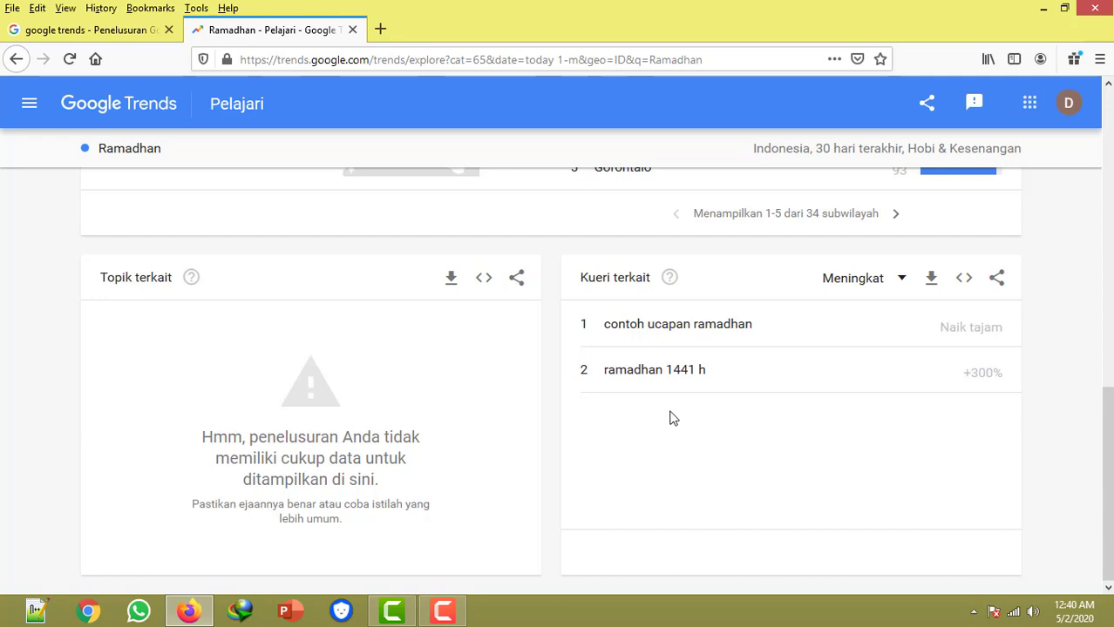
scroll(606, 419, "up", 10)
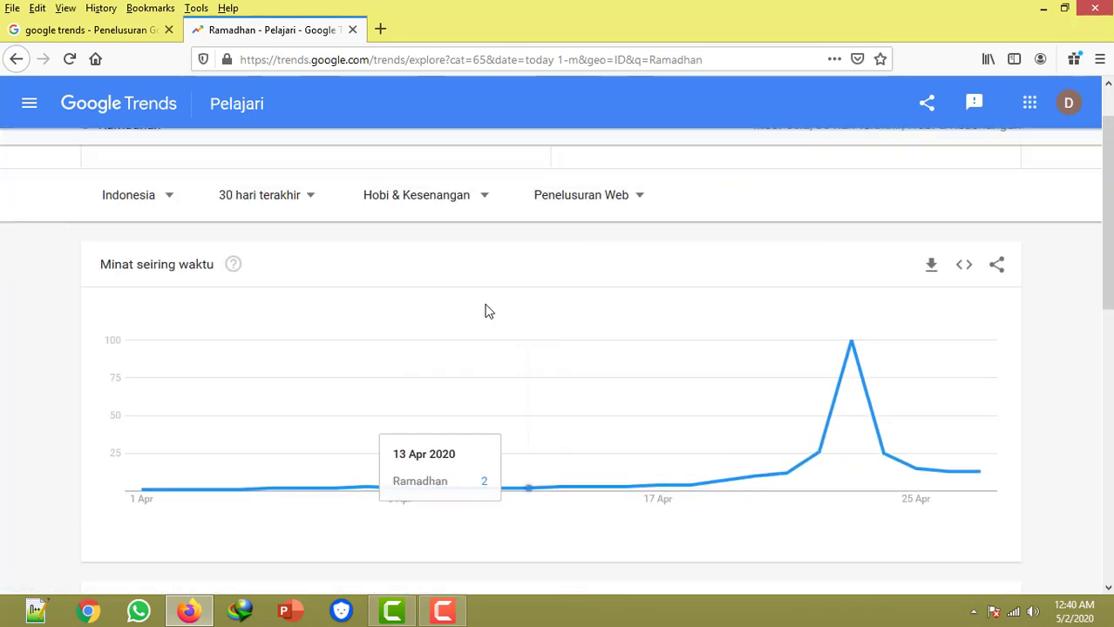
Step: Set the Ramadhan category filter to "Belanja" and review its related topics, related queries and interest by subregion
left_click(454, 279)
scroll(449, 366, "up", 3)
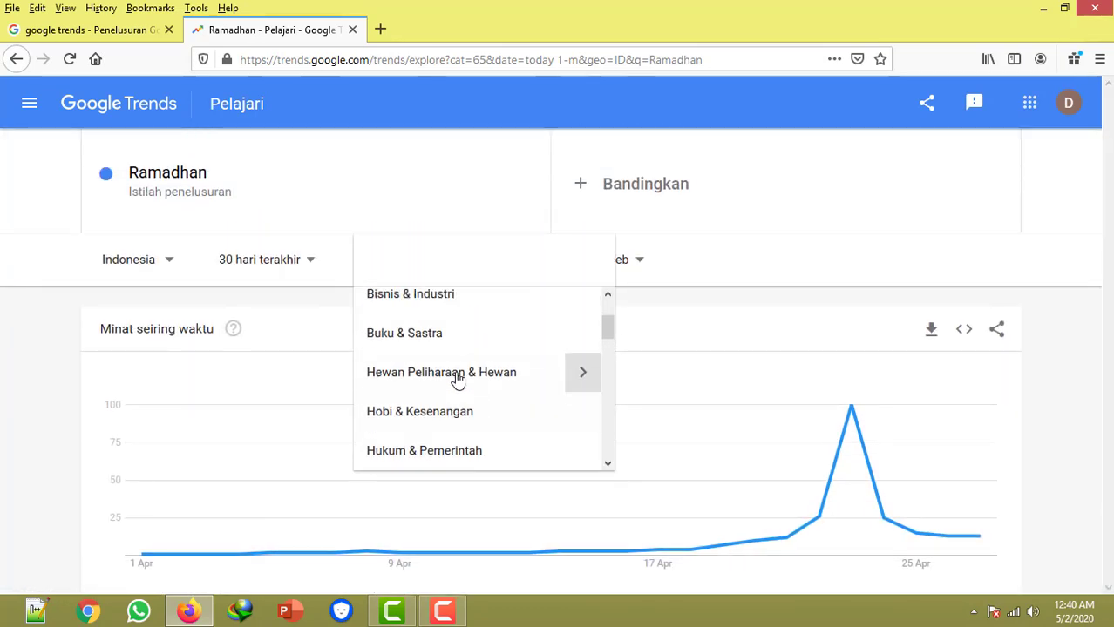
left_click(438, 348)
scroll(671, 361, "down", 4)
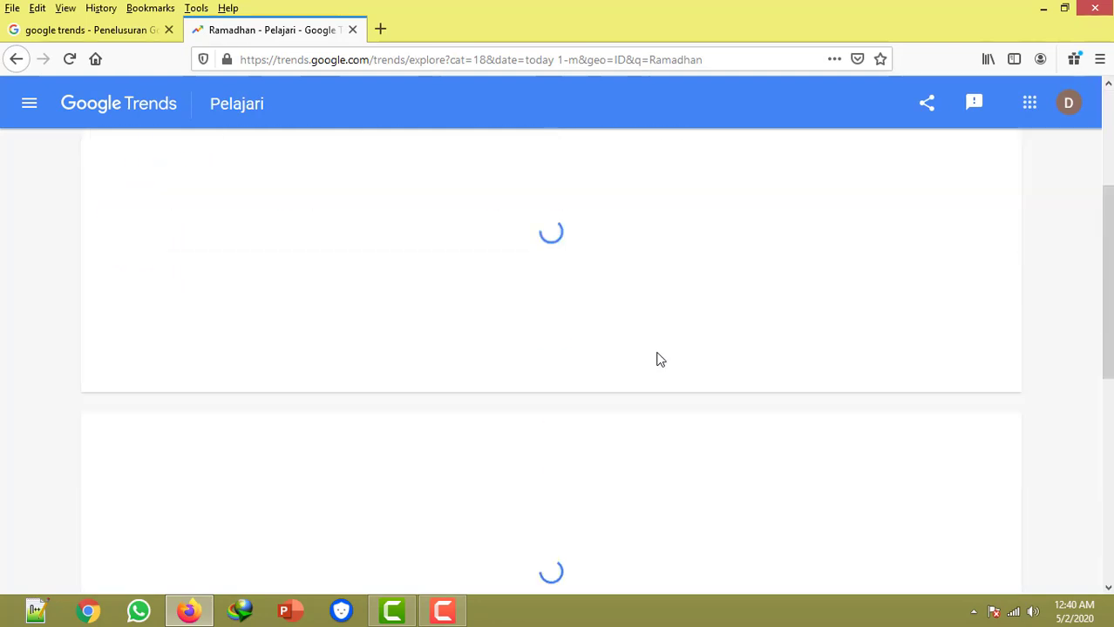
scroll(306, 251, "down", 5)
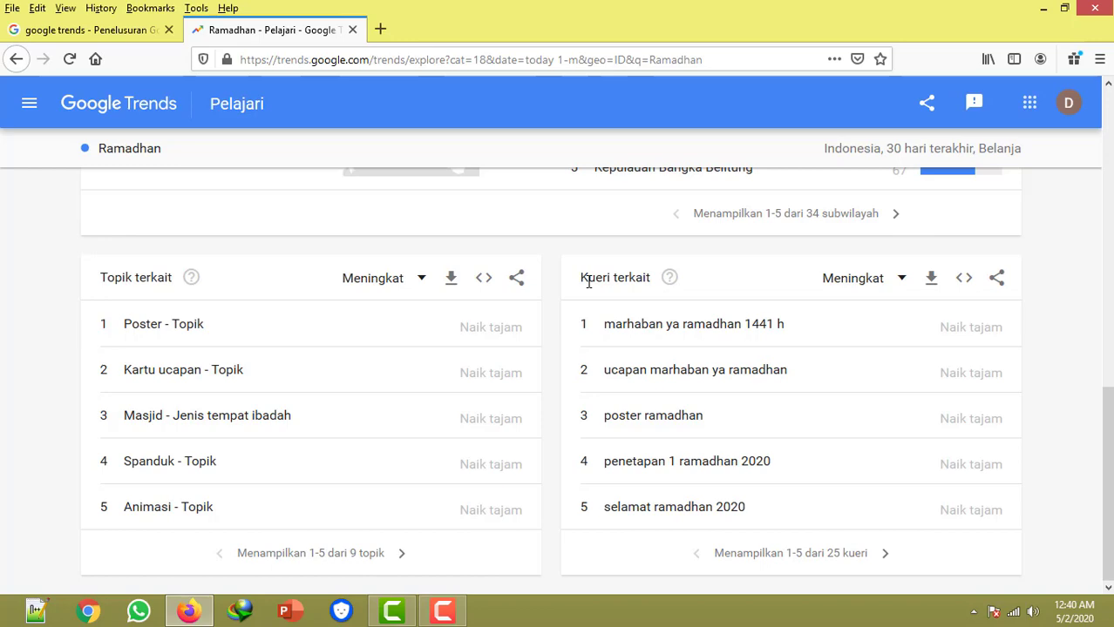
scroll(472, 249, "up", 4)
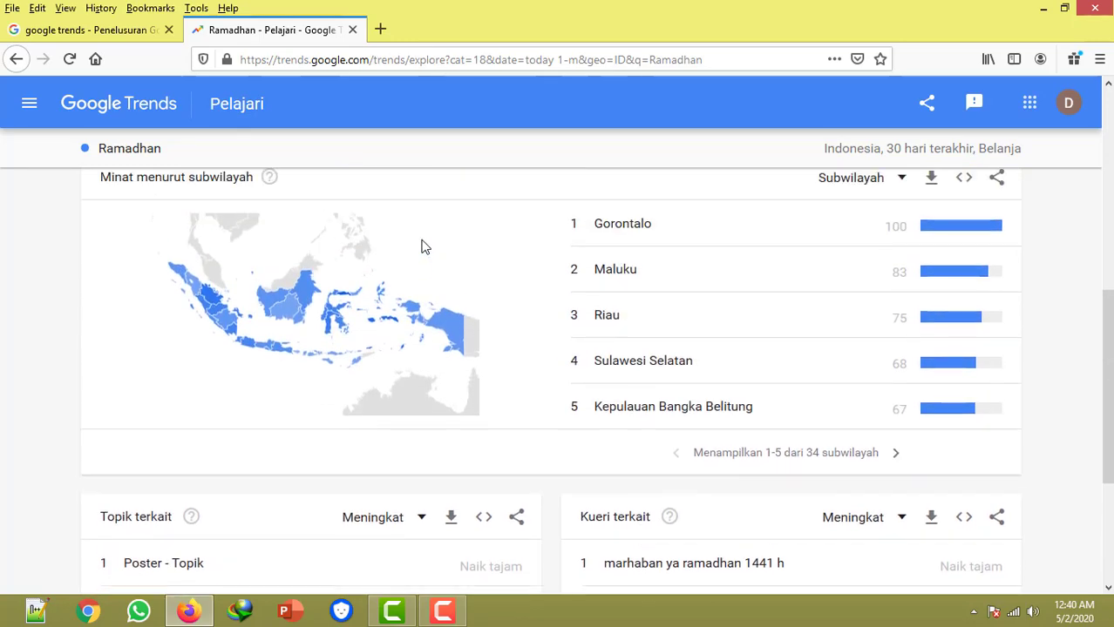
scroll(514, 353, "down", 1)
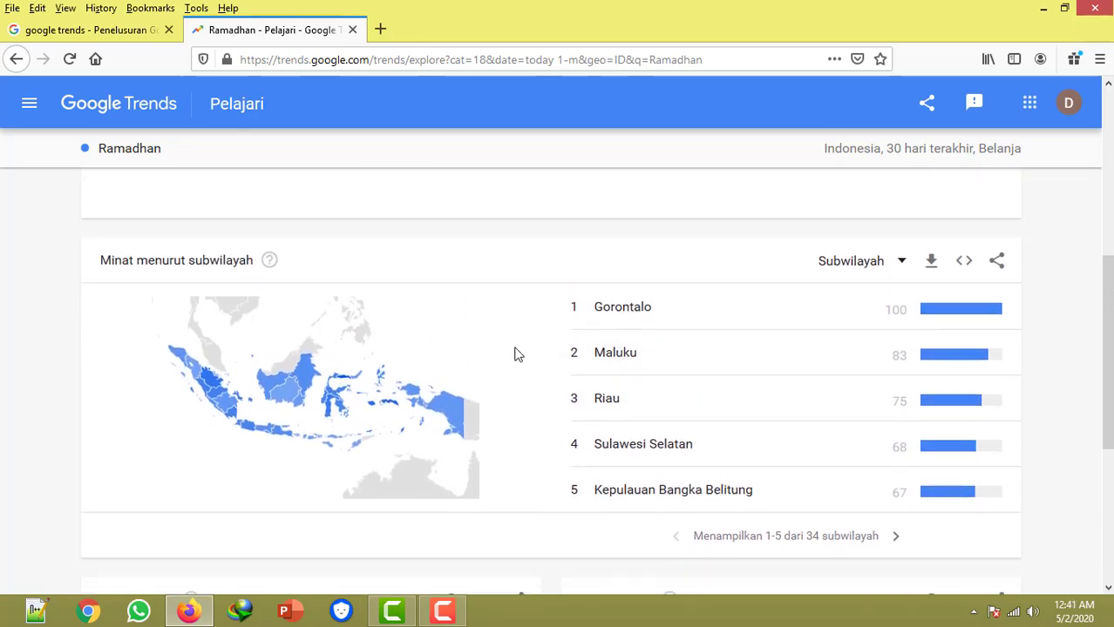
scroll(598, 336, "up", 1)
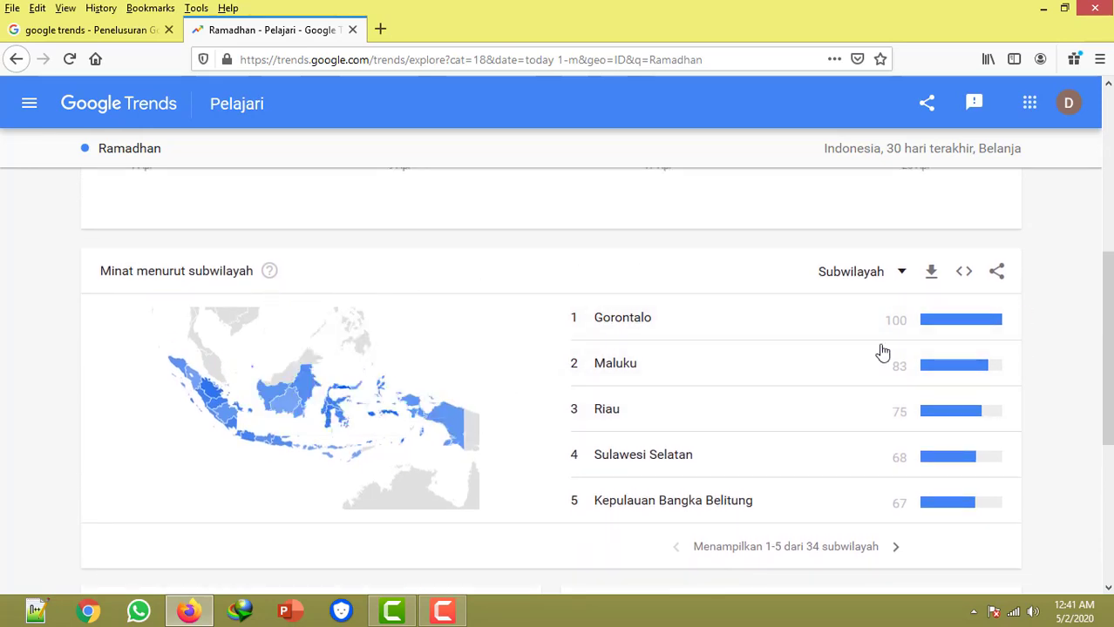
Step: Compare the related topics and queries, subregion ranking and interest over time for "Ramadhan" in the "Belanja" category
scroll(486, 407, "down", 4)
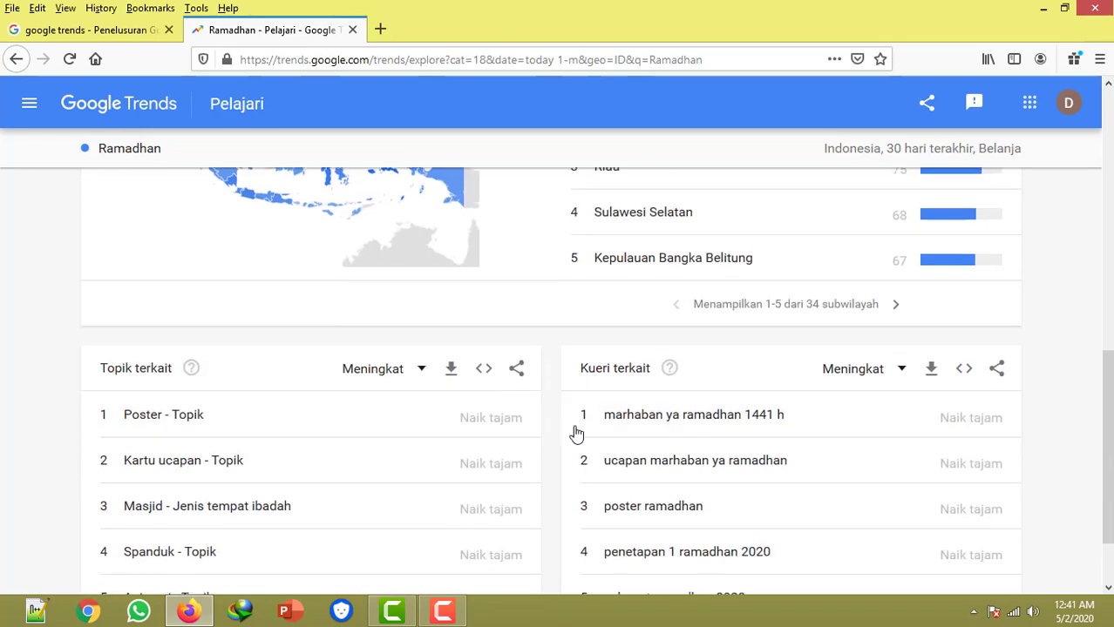
scroll(612, 368, "up", 6)
scroll(419, 297, "down", 4)
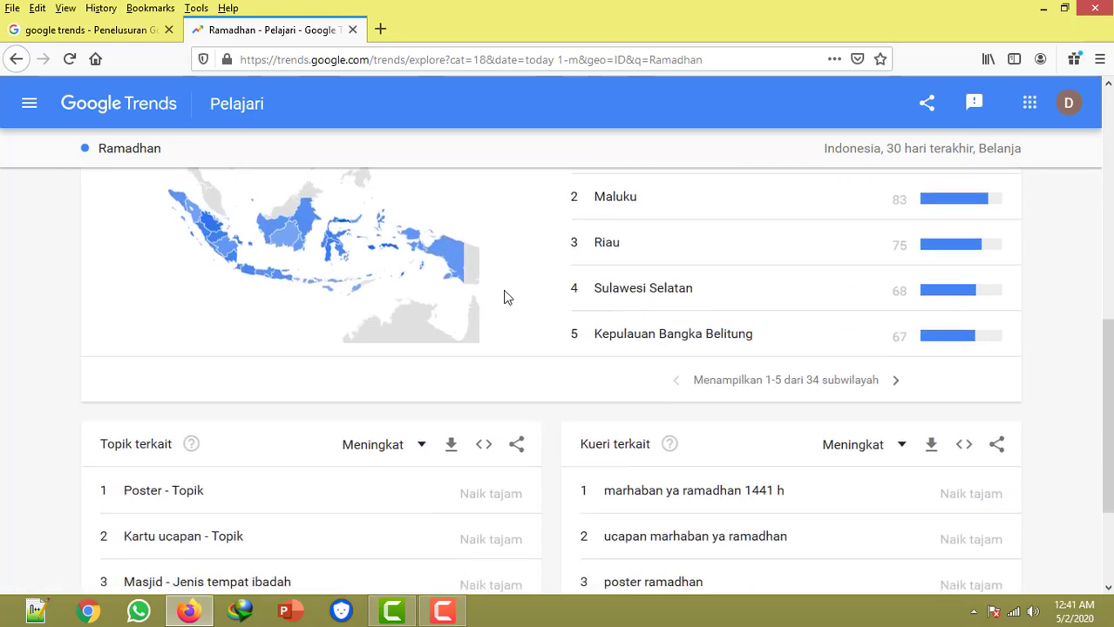
scroll(523, 287, "up", 2)
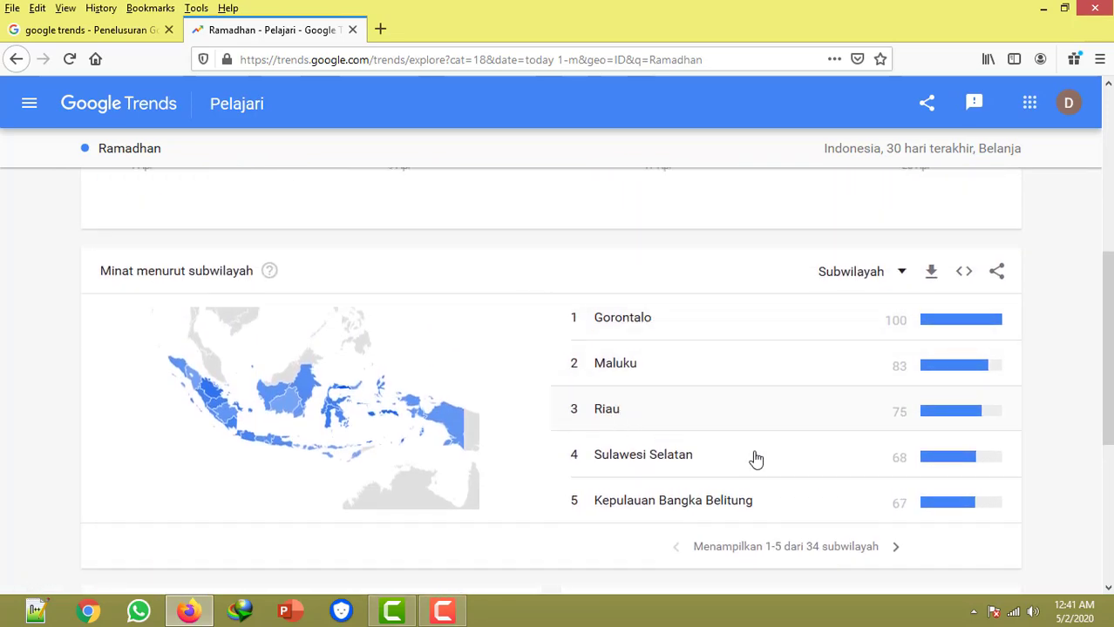
left_click_drag(1105, 379, 1104, 280)
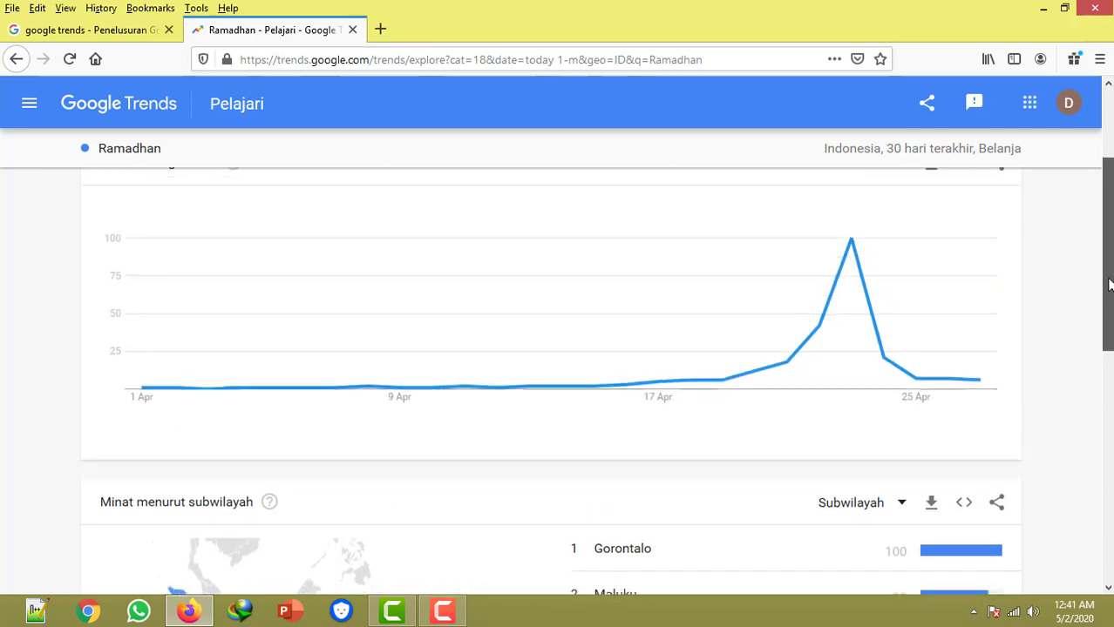
scroll(642, 311, "down", 2)
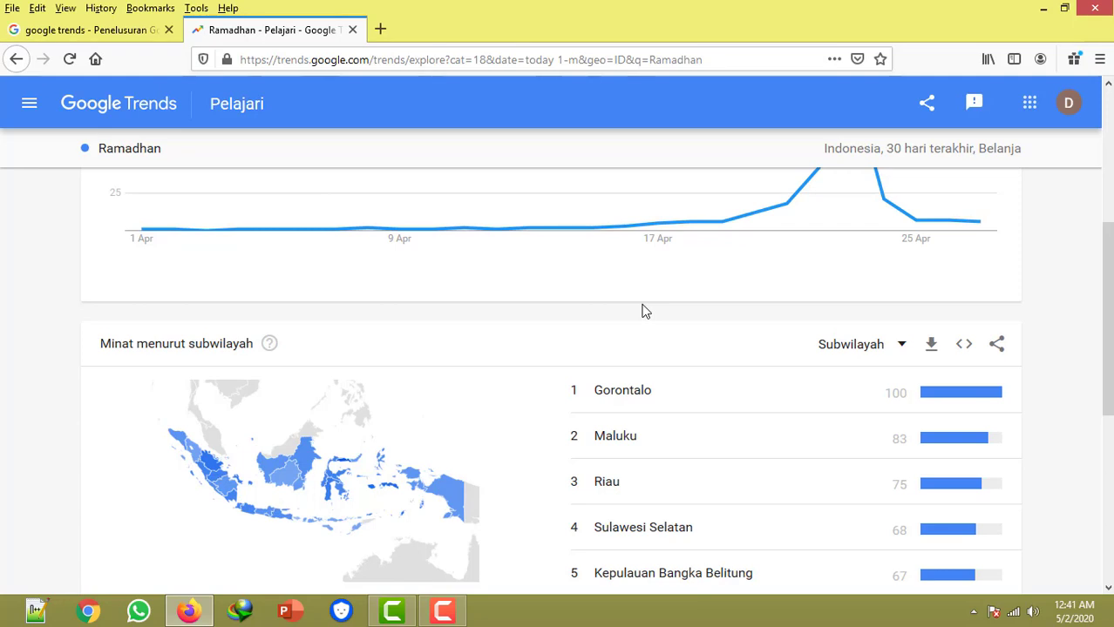
Step: Switch the Ramadhan category filter to "Internet & Telekom" and review its related topics and related queries
scroll(642, 311, "up", 4)
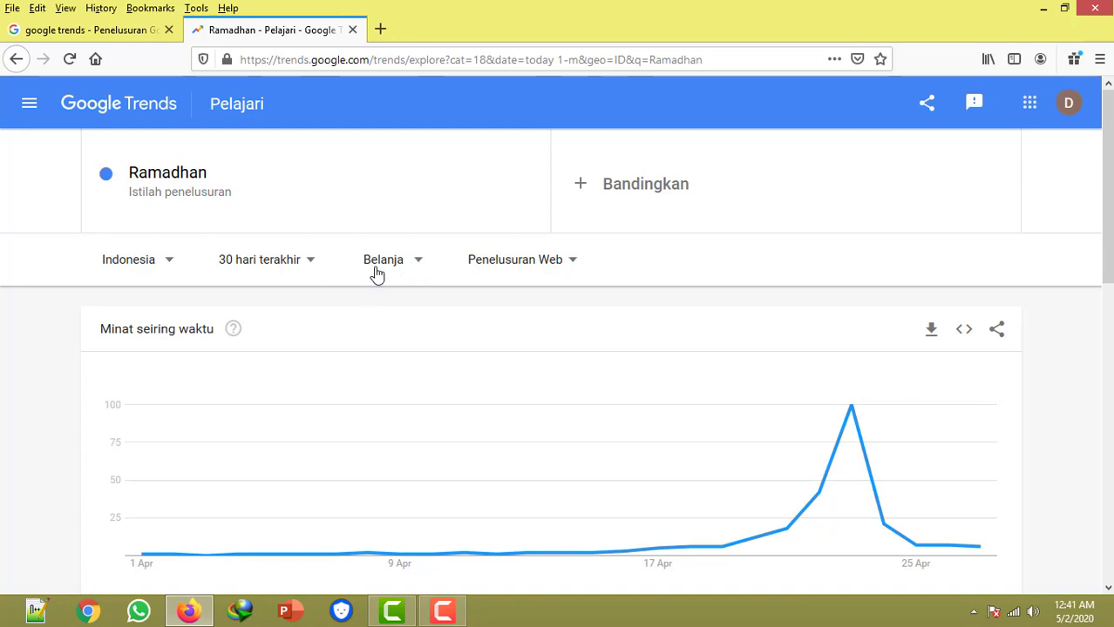
left_click(376, 273)
scroll(457, 419, "down", 2)
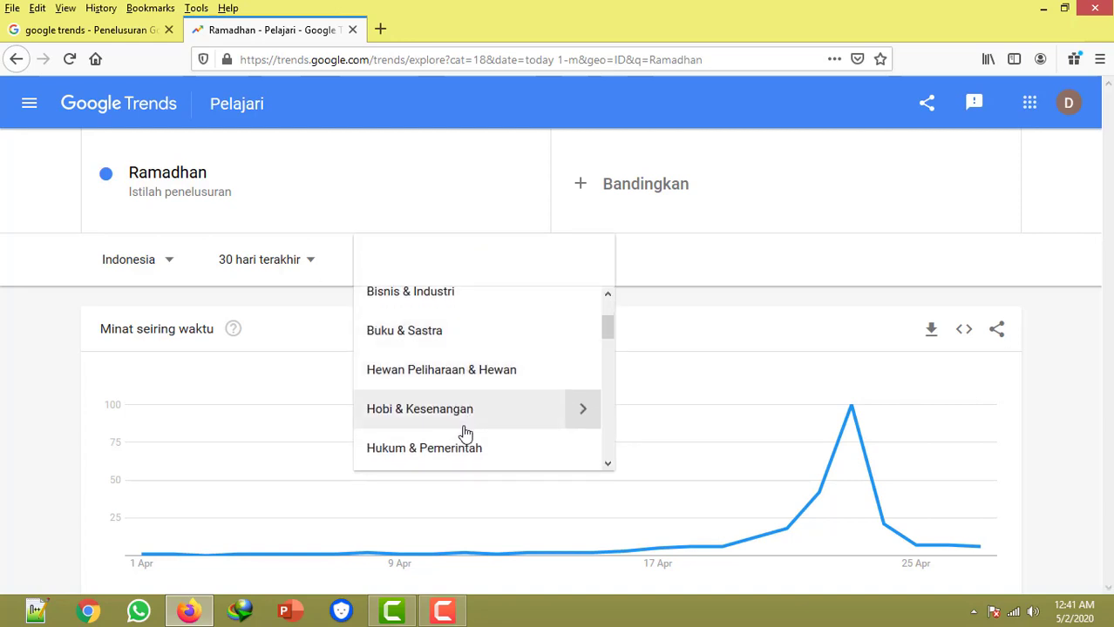
scroll(466, 436, "down", 3)
scroll(468, 421, "down", 2)
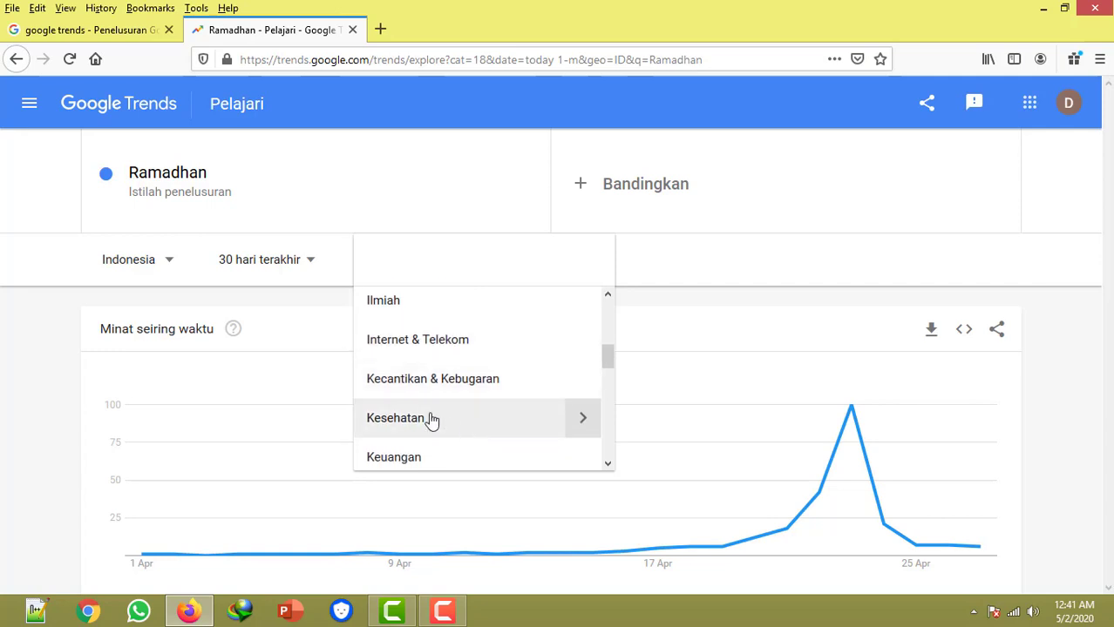
left_click(433, 361)
scroll(650, 395, "down", 10)
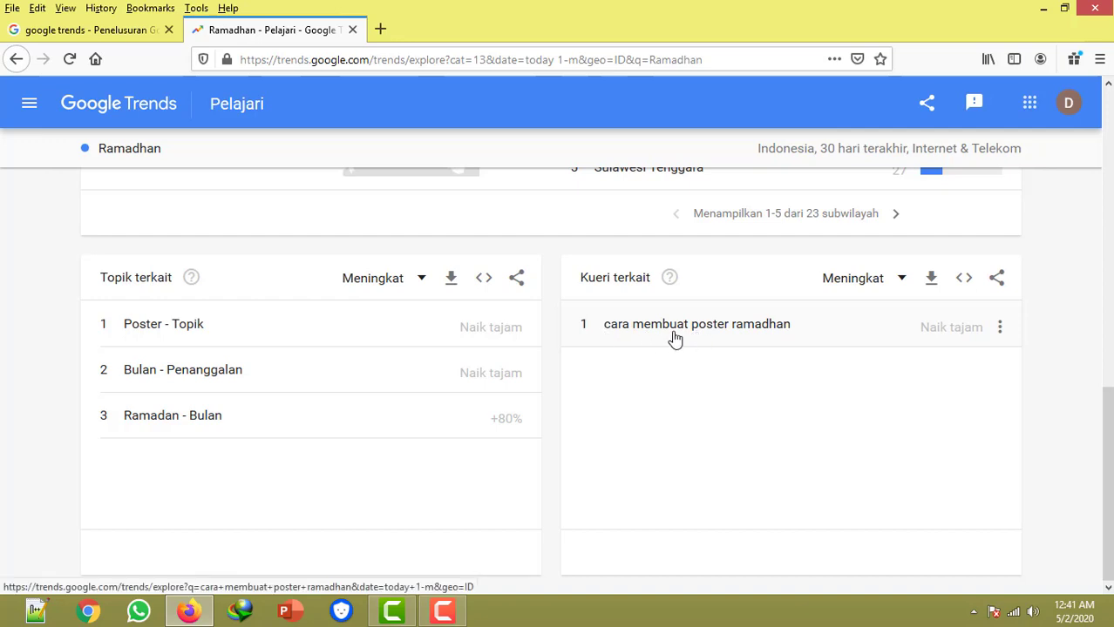
scroll(666, 362, "up", 10)
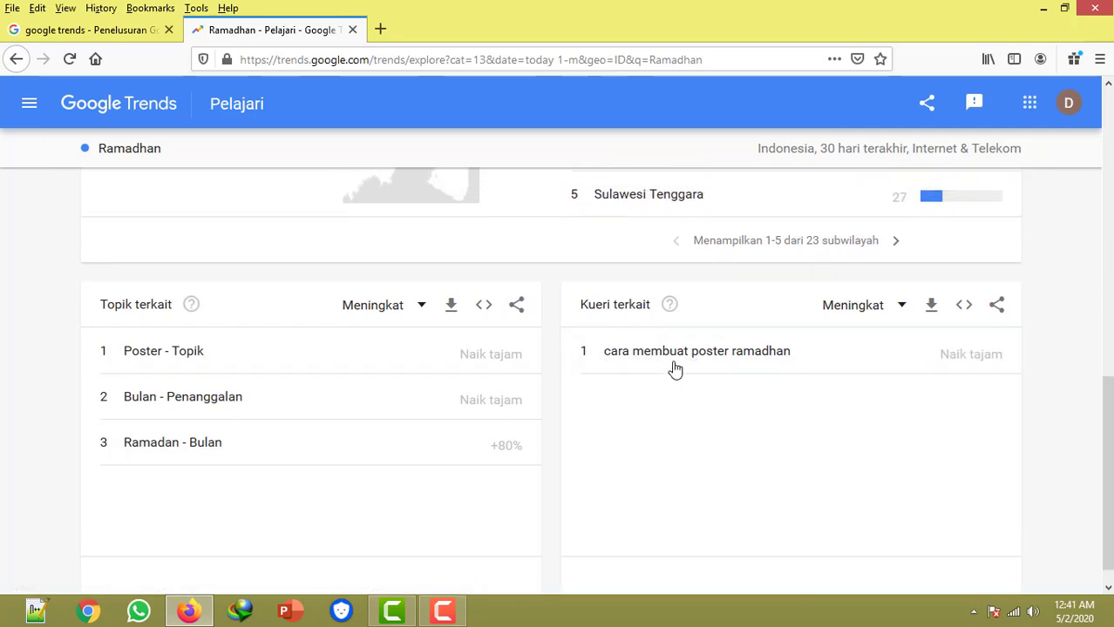